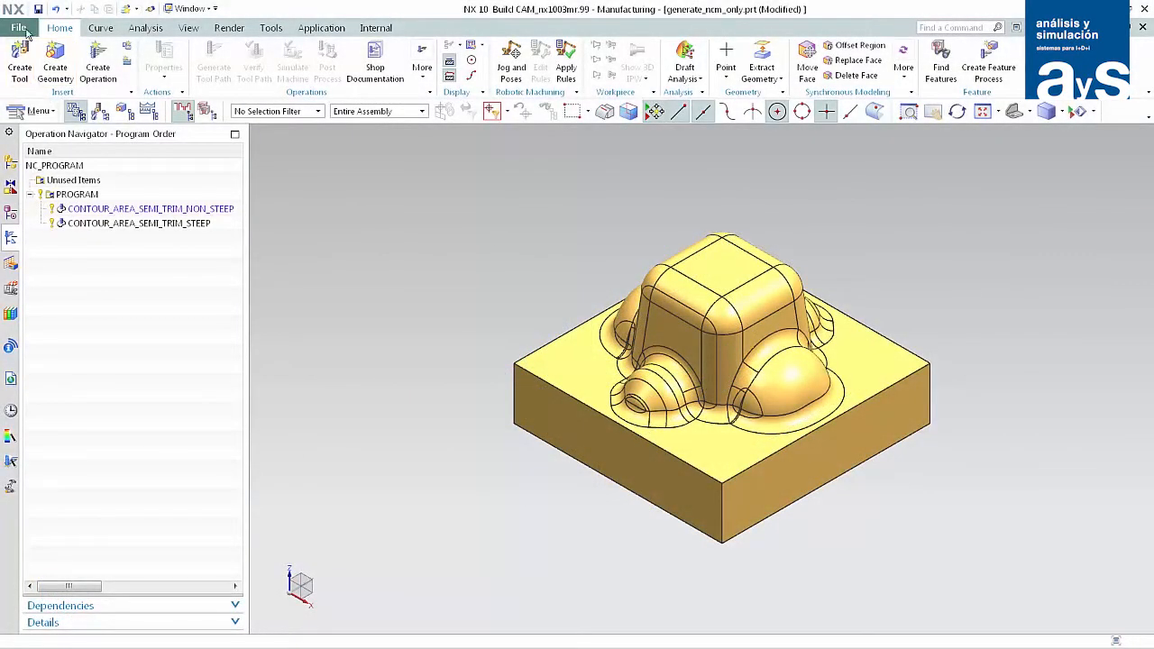
Enable Do Smart Regeneration when Possible in the manufacturing operation preferences.
left_click(25, 29)
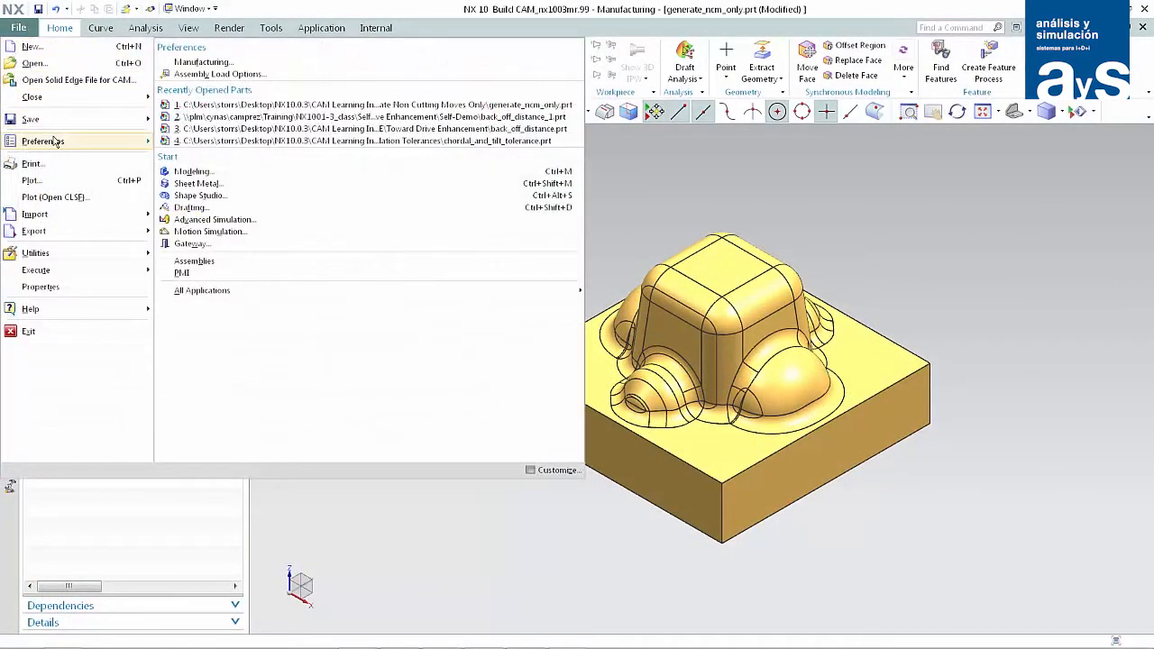
mouse_move(56, 141)
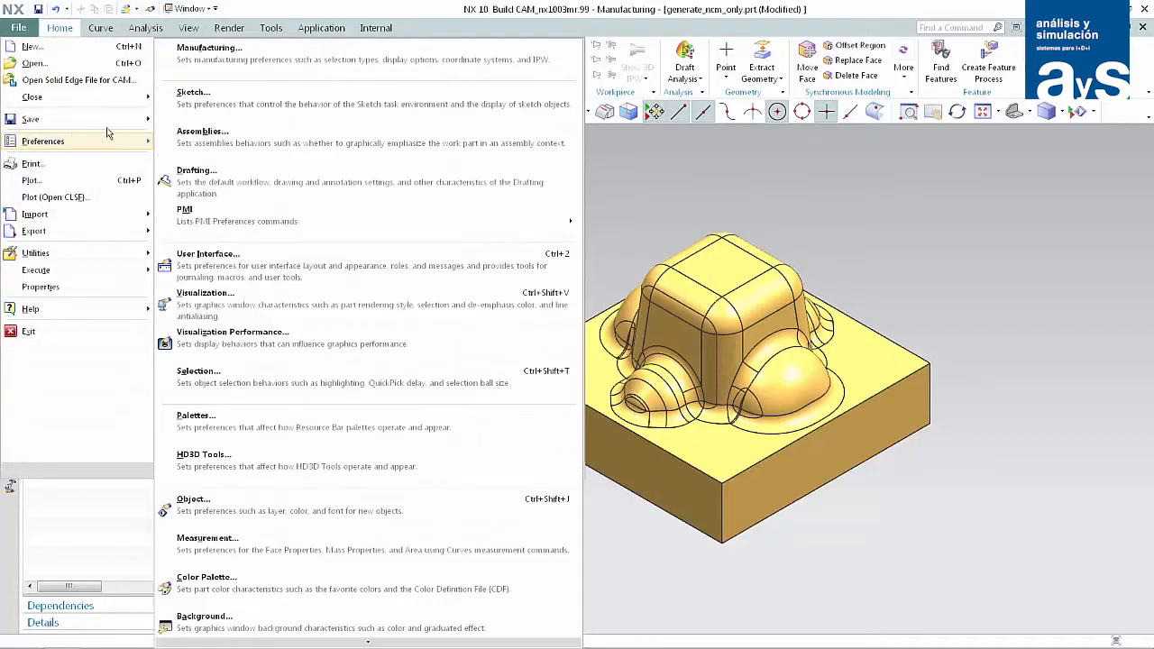
left_click(204, 53)
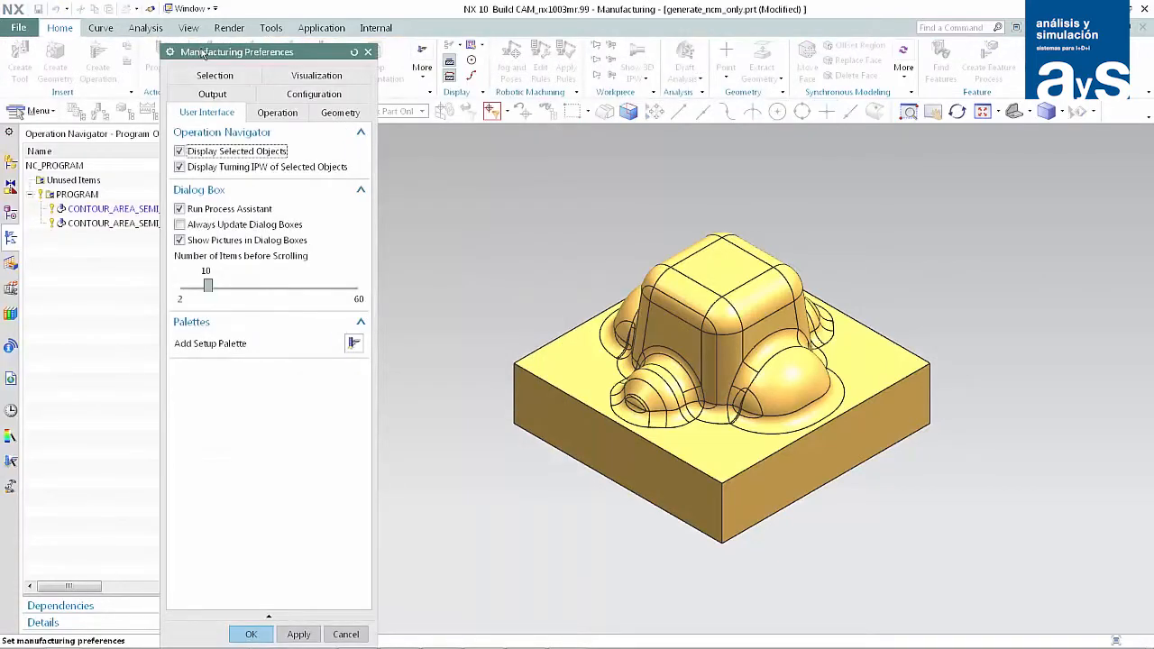
left_click(266, 118)
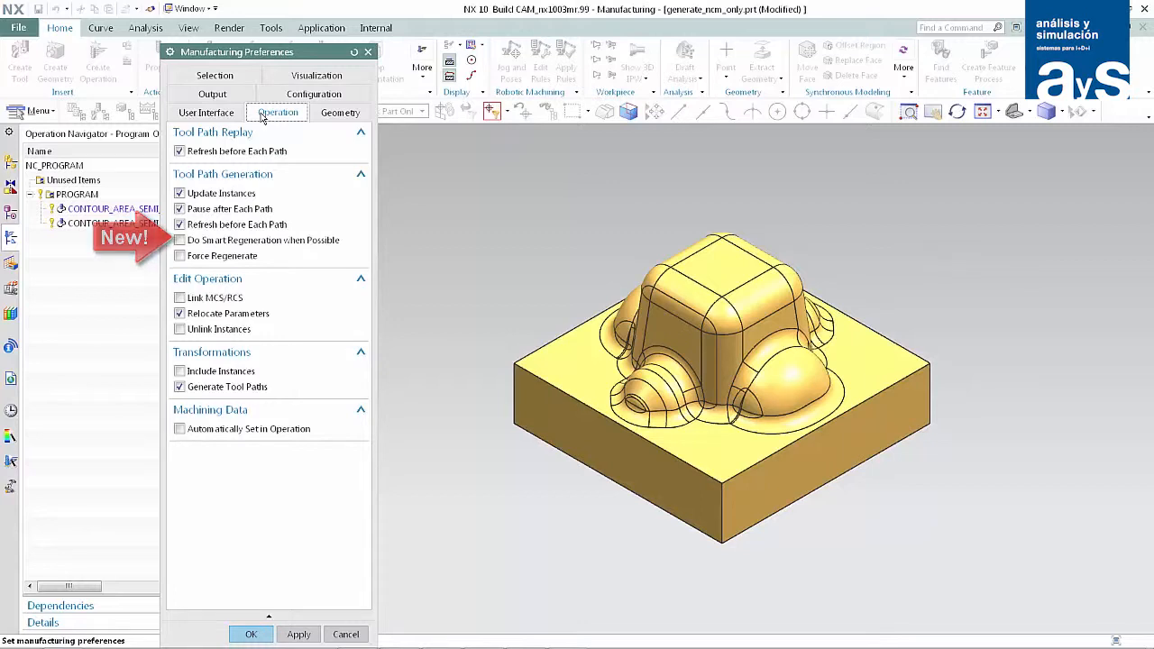
left_click(180, 241)
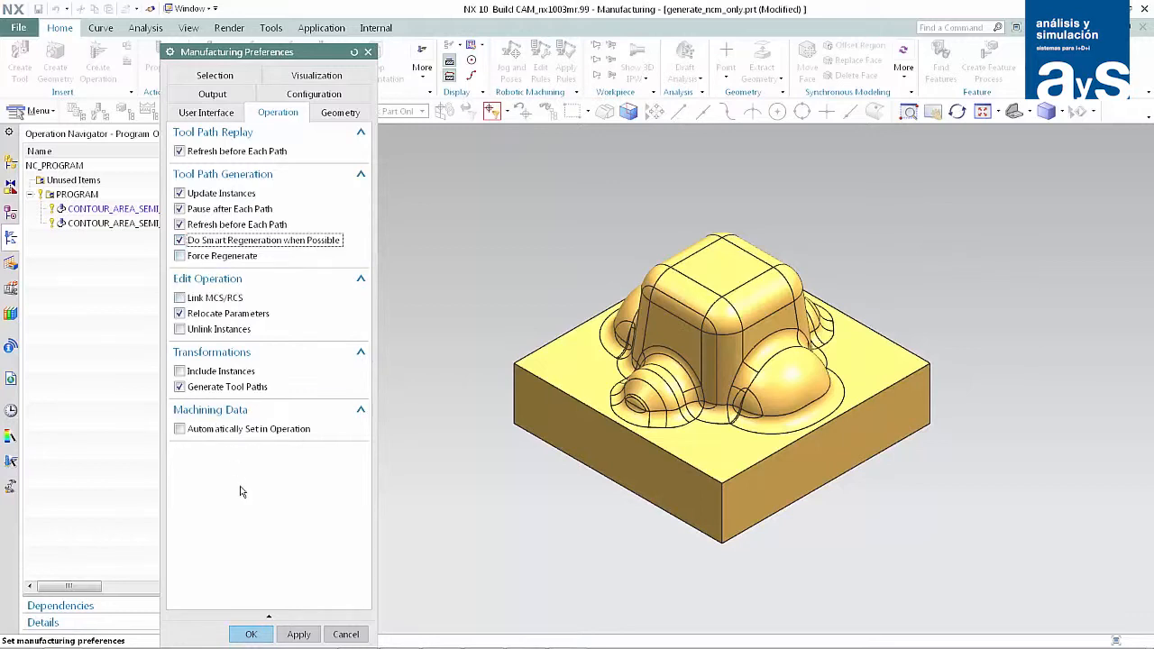
left_click(251, 633)
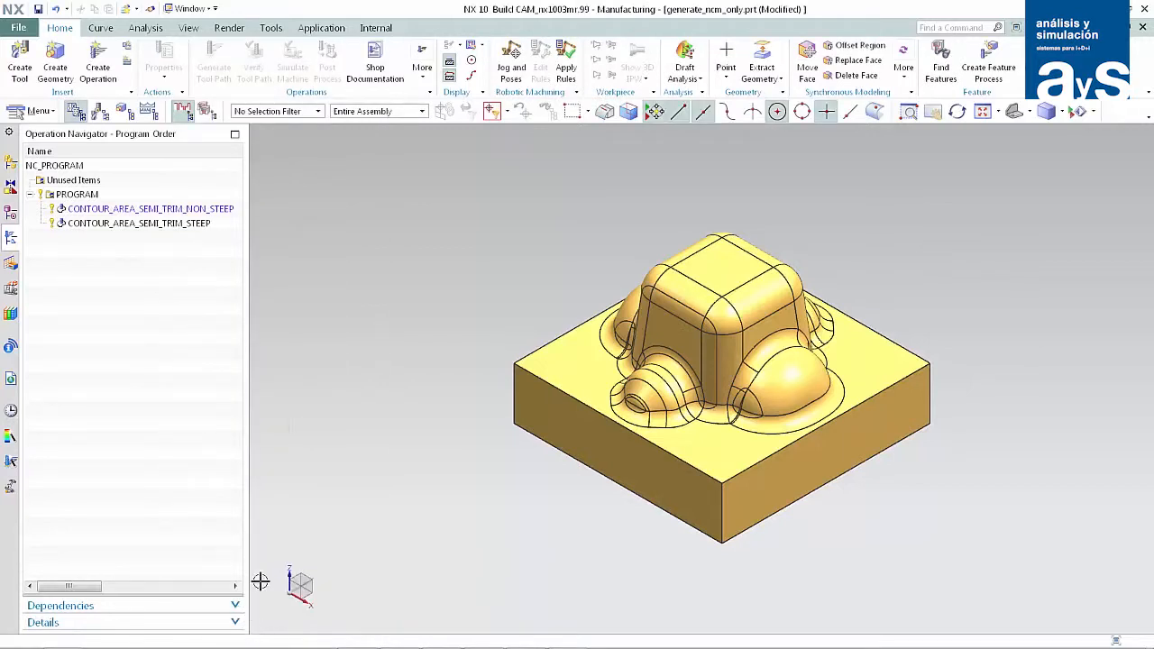
Set the clearance plane distance of CONTOUR_AREA_SEMI_TRIM_NON_STEEP to 25 mm in its non-cutting moves and generate the tool path.
double_click(195, 210)
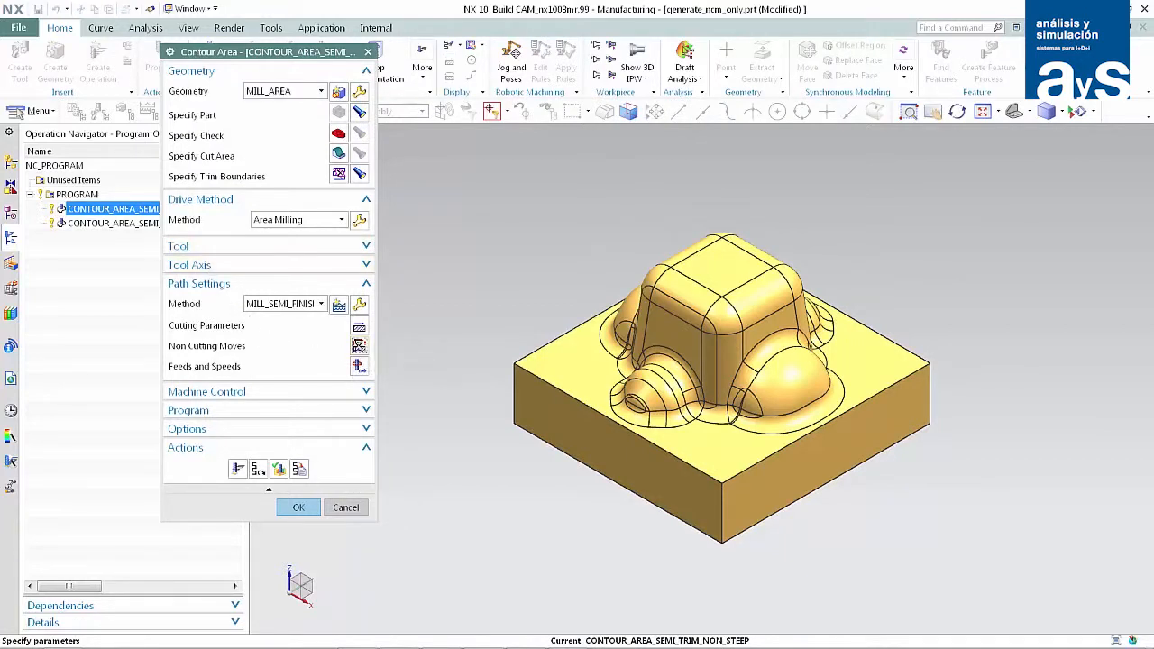
left_click(359, 349)
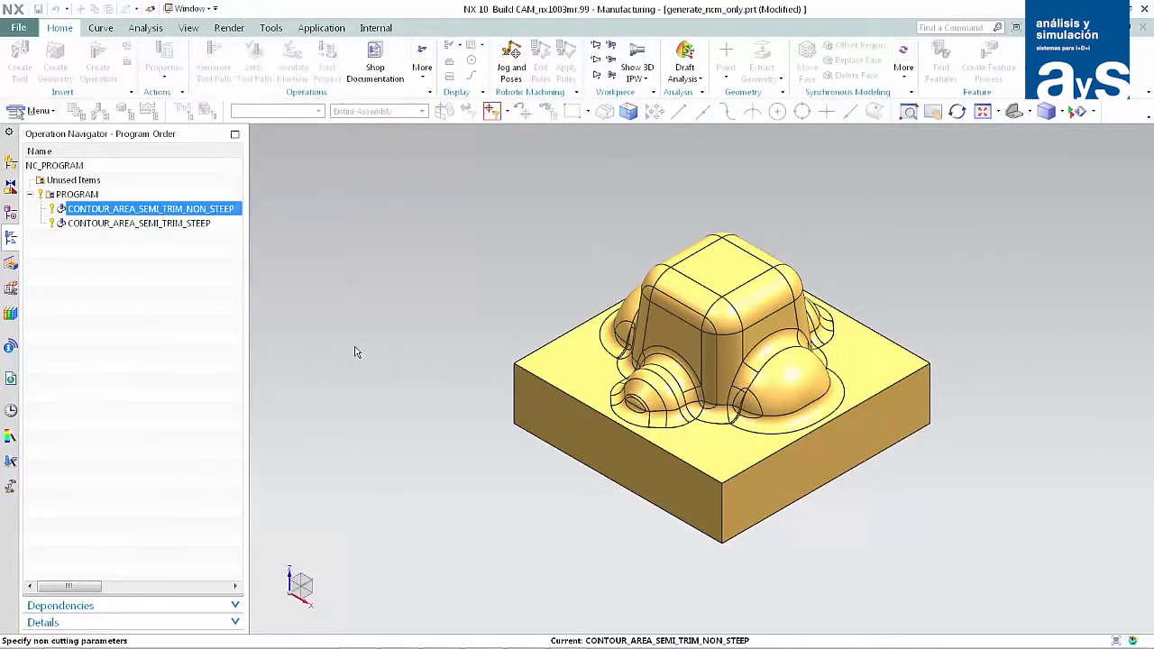
left_click(667, 243)
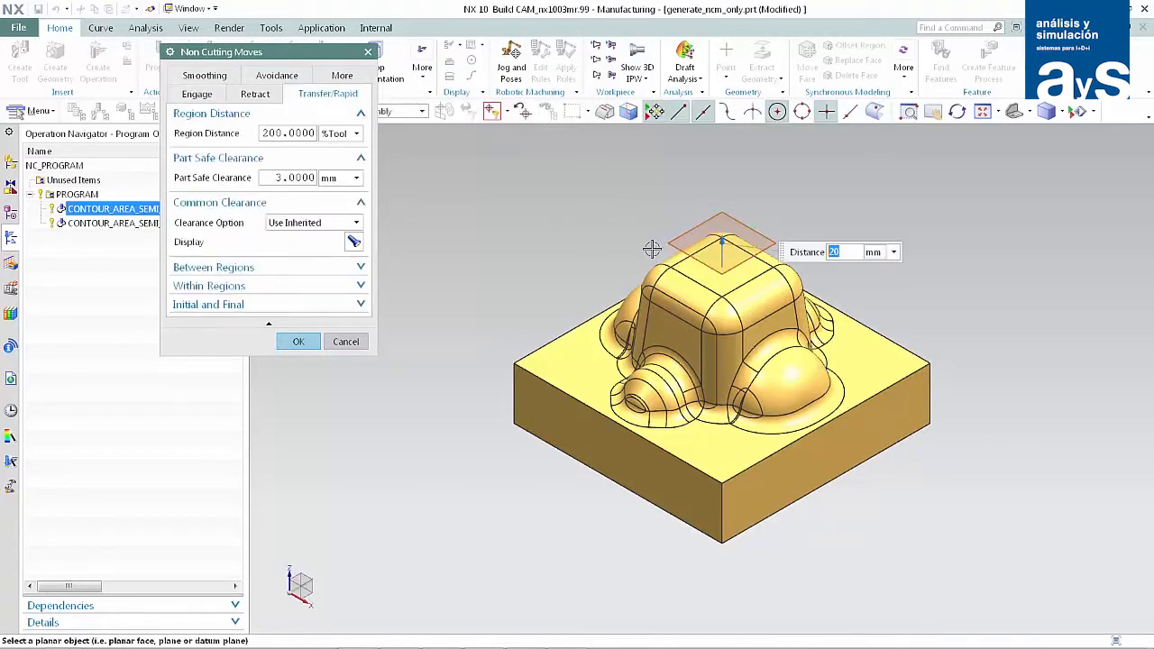
type("25")
left_click(300, 343)
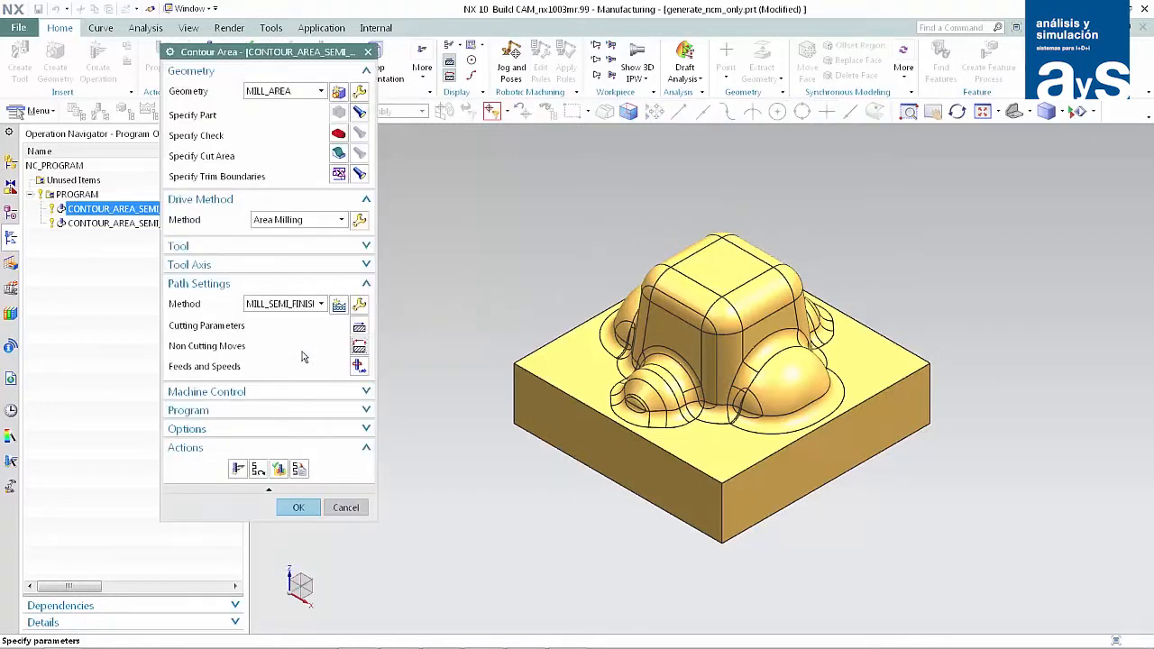
left_click(239, 468)
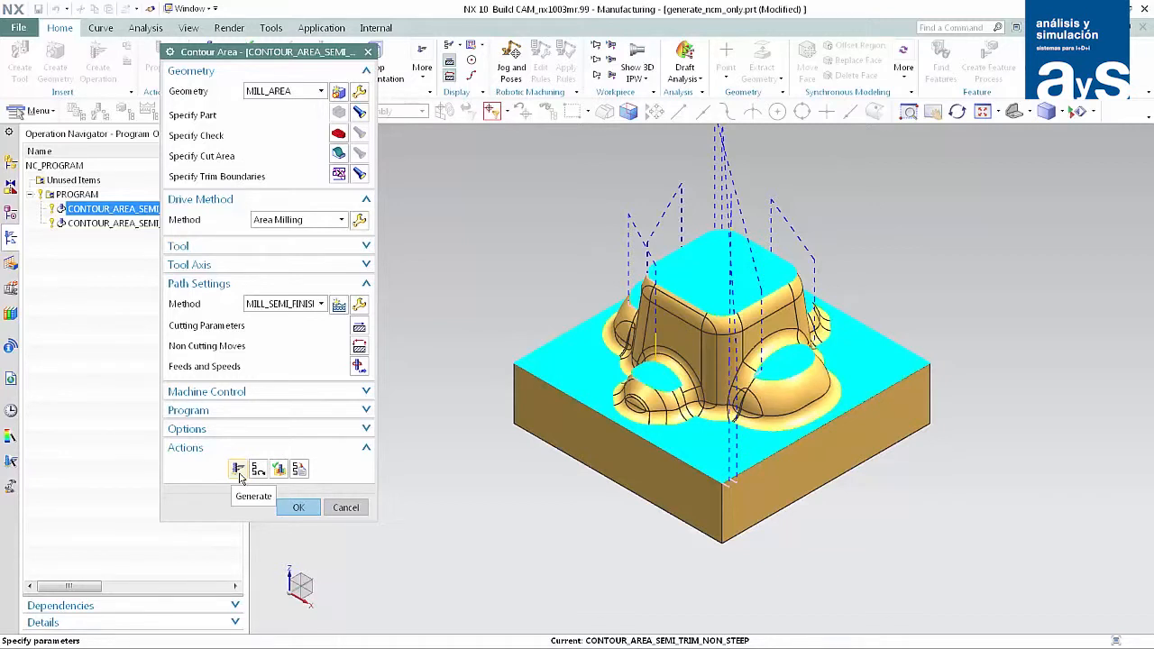
left_click(239, 475)
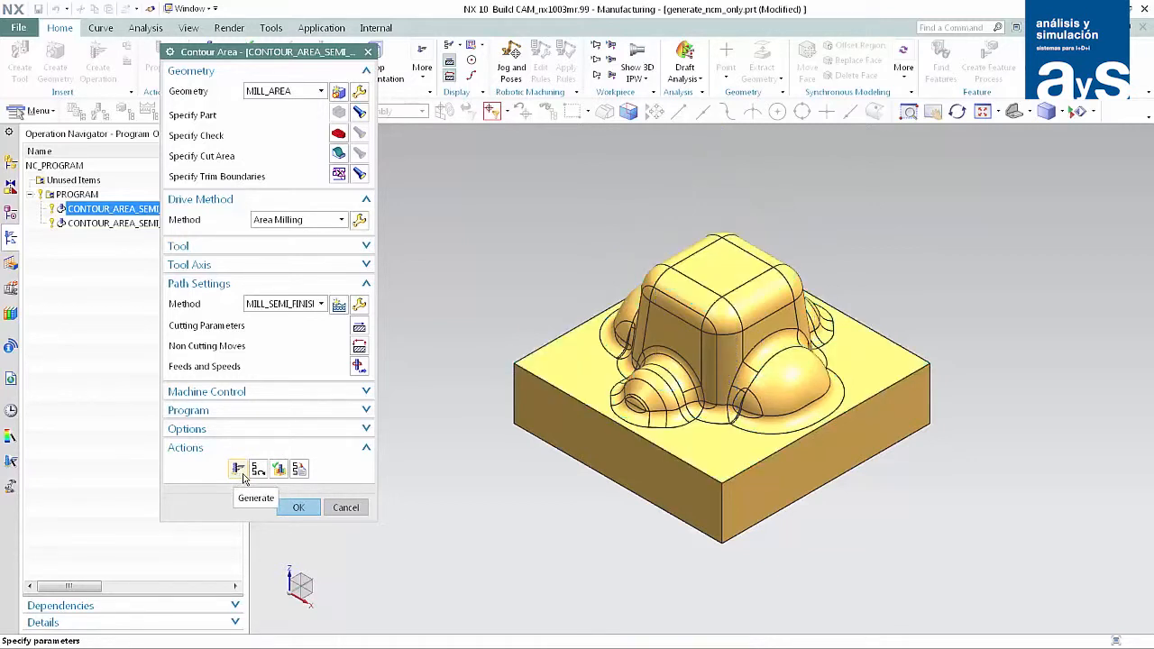
Set the non-steep operation's clearance plane distance to 18 mm and regenerate its tool path.
left_click(359, 346)
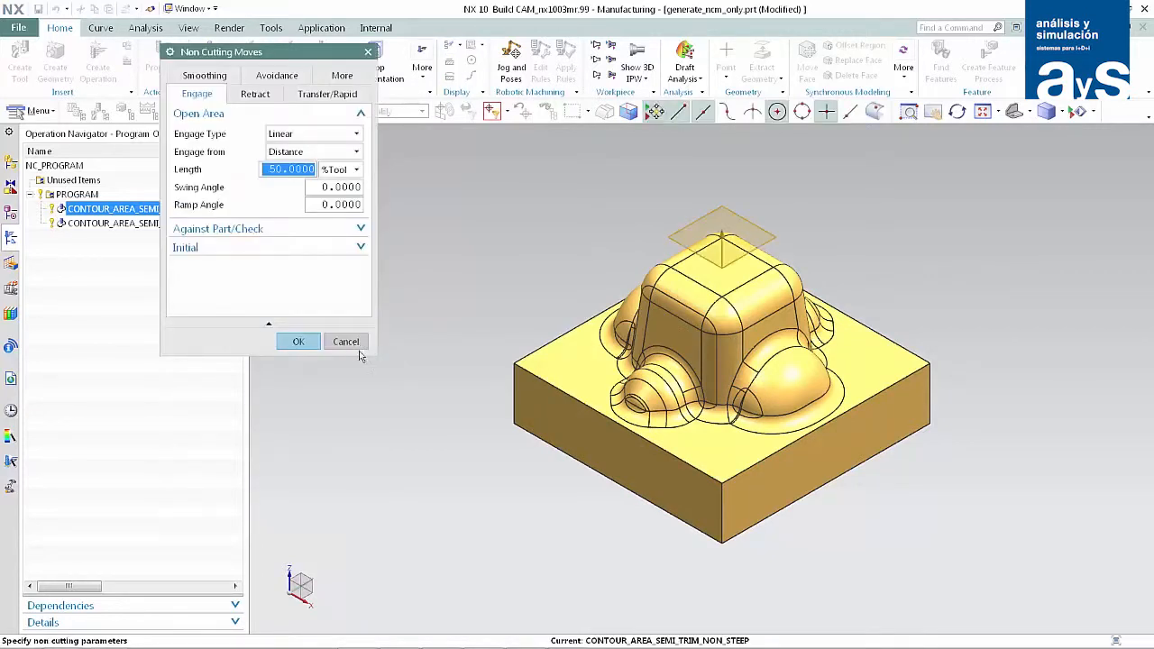
left_click(669, 238)
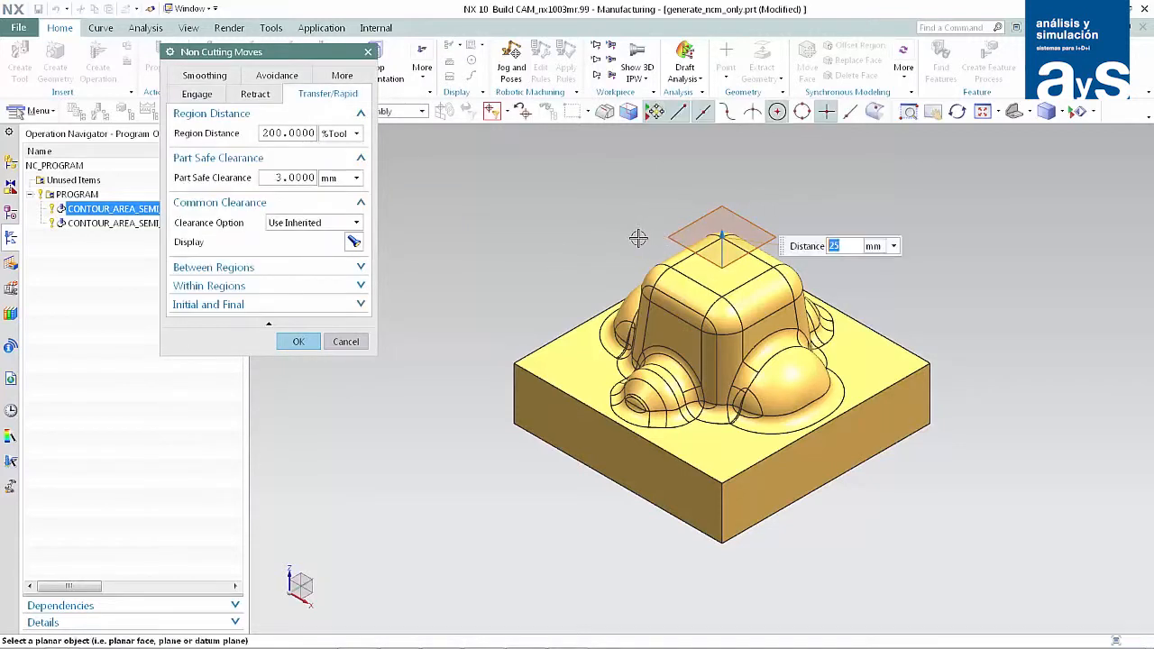
type("18")
left_click(298, 341)
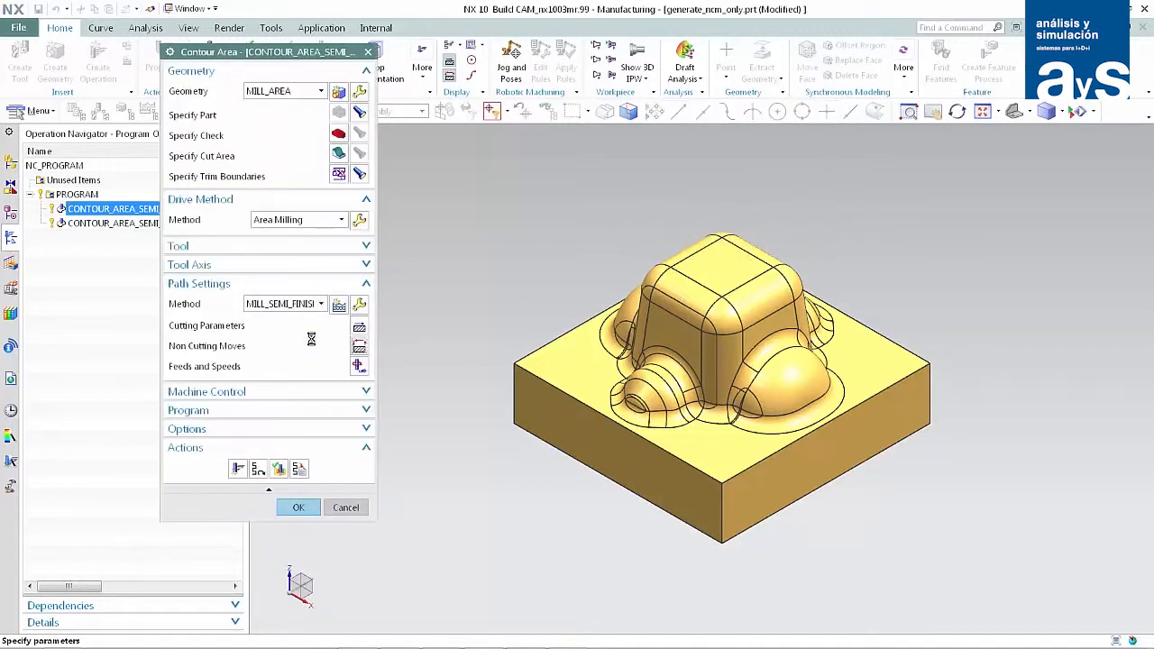
left_click(238, 469)
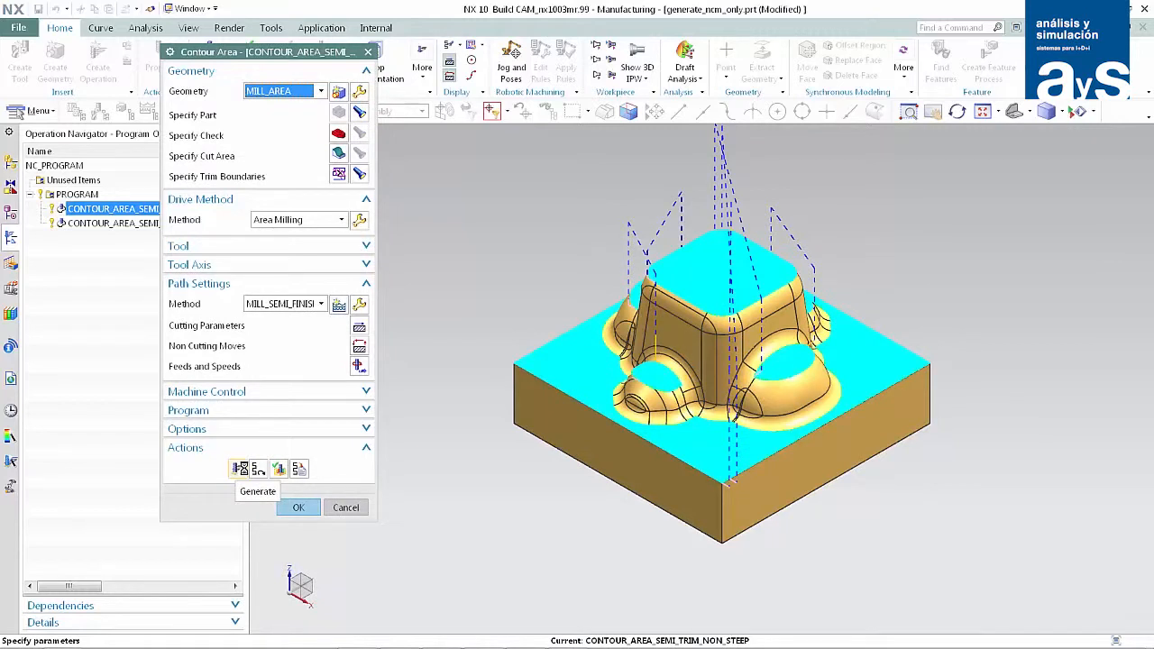
left_click(239, 471)
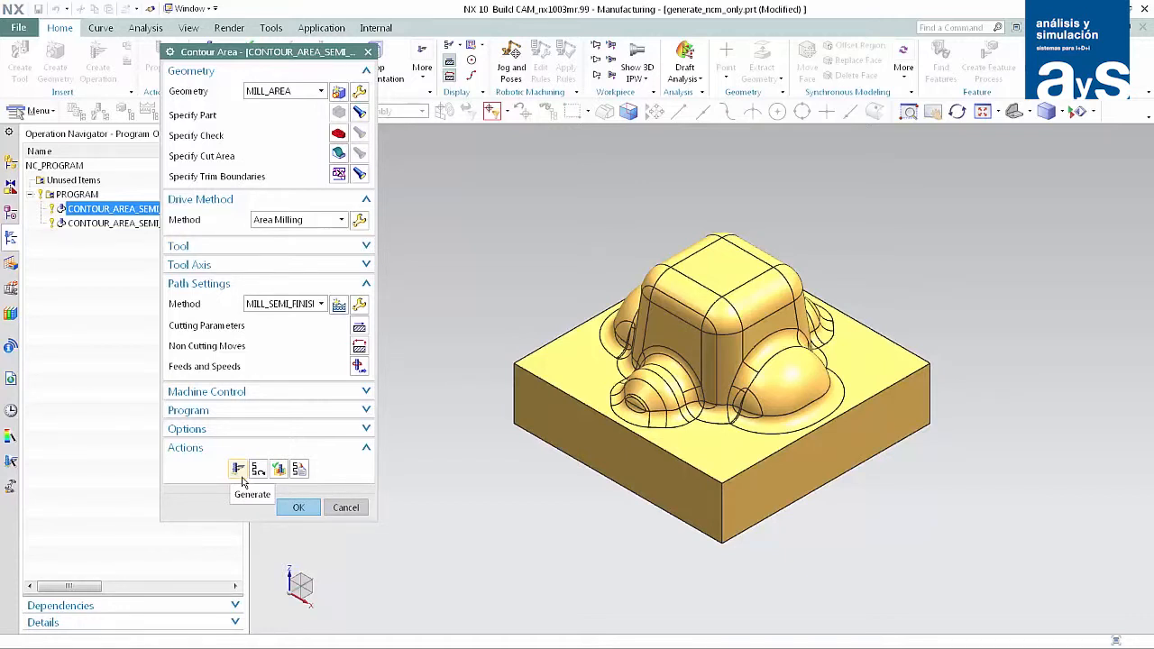
Set the non-steep operation's Max Corner Angle to 134 in the cutting parameters and regenerate its tool path.
left_click(358, 330)
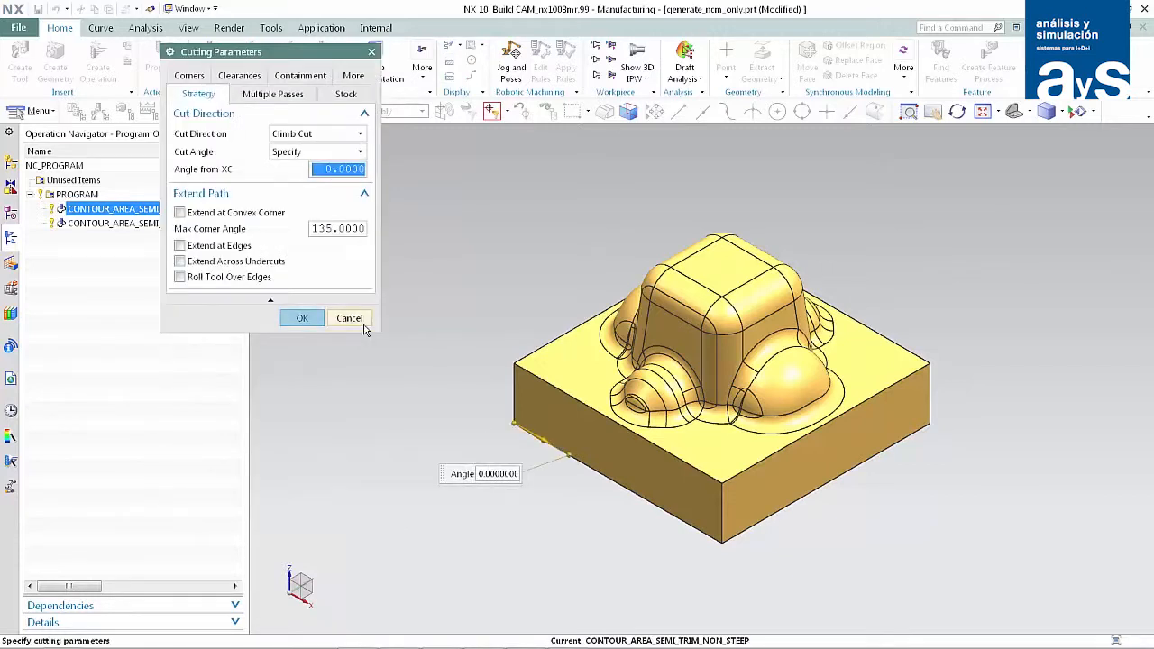
left_click(344, 228)
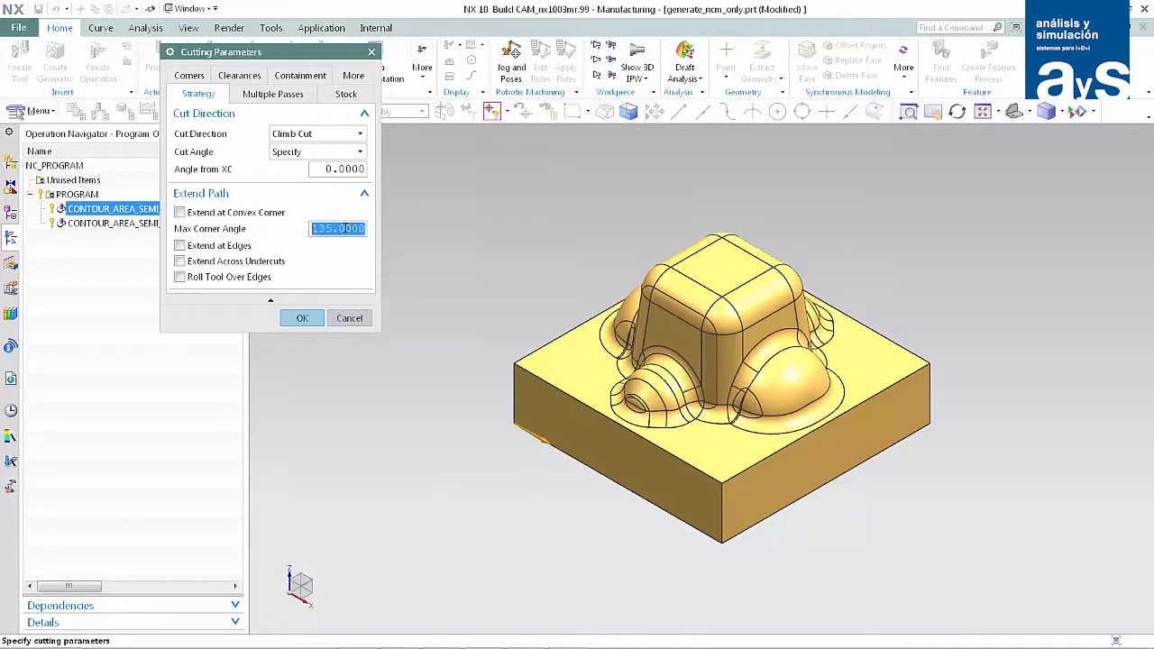
type("134")
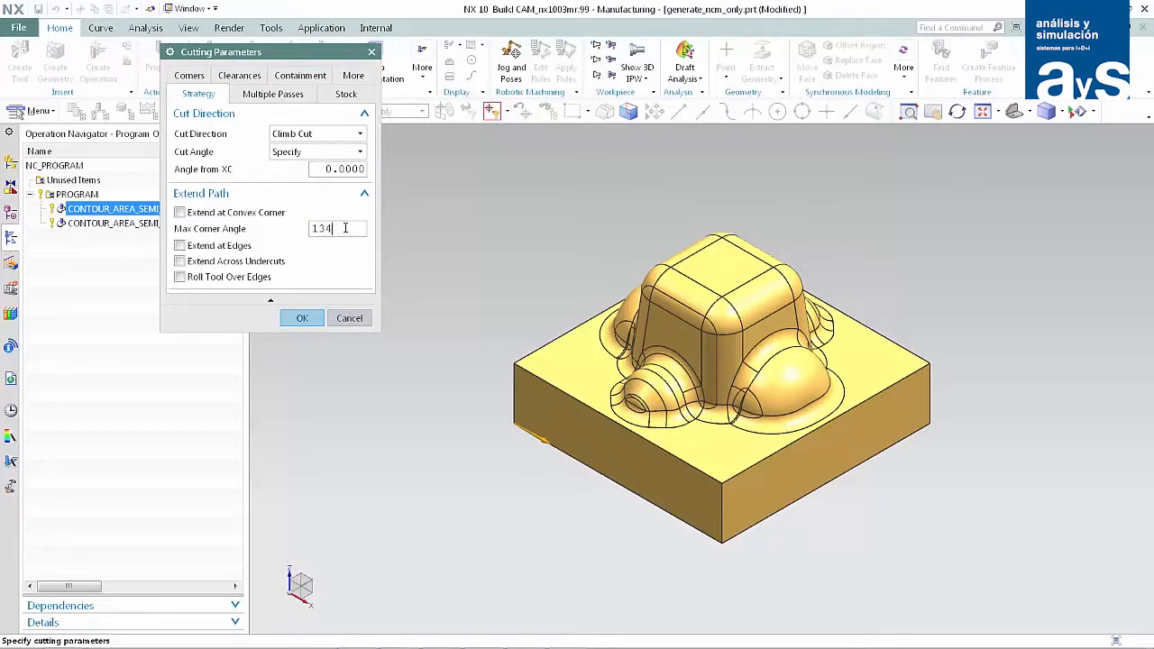
left_click(303, 318)
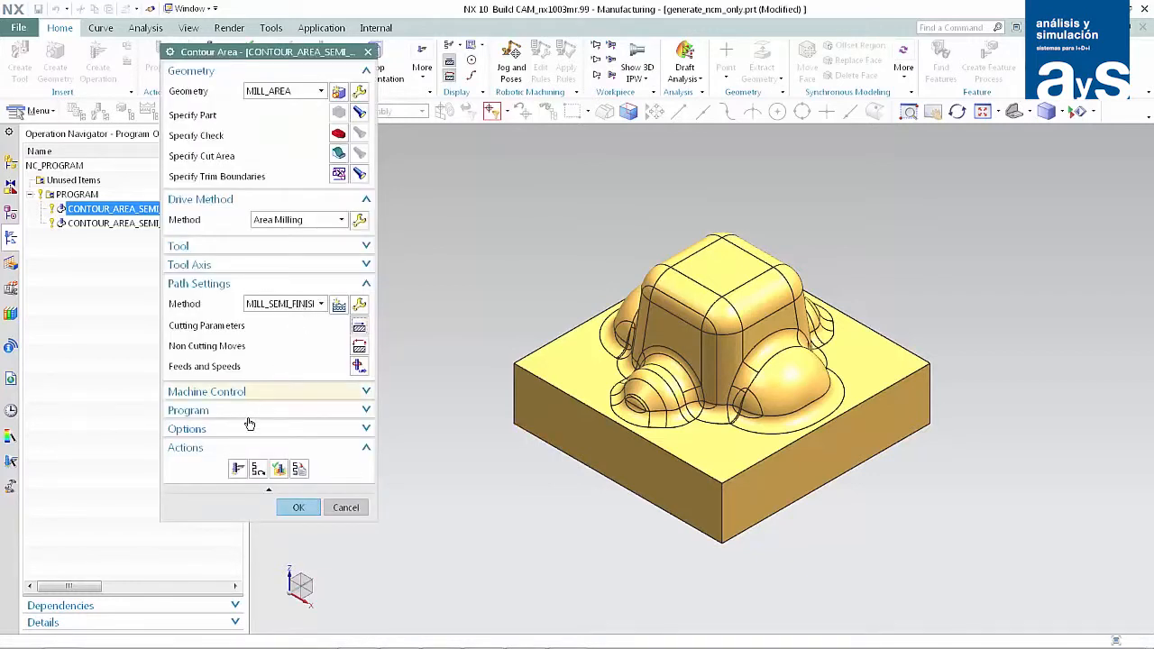
left_click(239, 468)
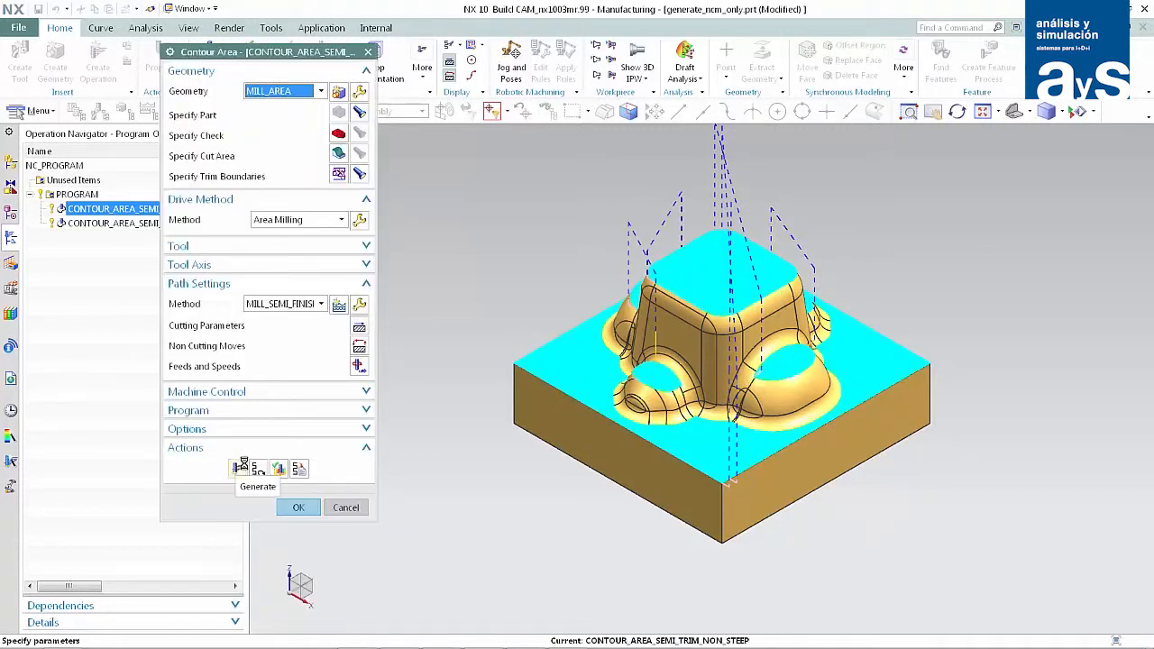
Set the non-steep operation's open-area engage type to Arc - Normal to Part, regenerate the tool path and accept the operation.
left_click(361, 347)
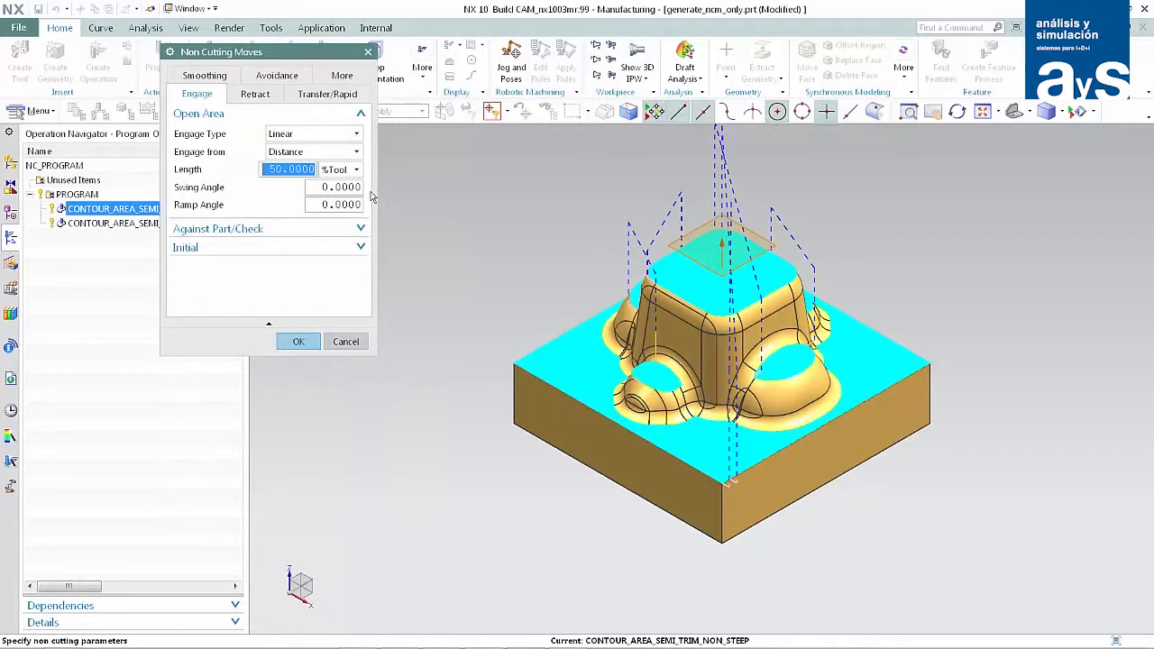
left_click(357, 137)
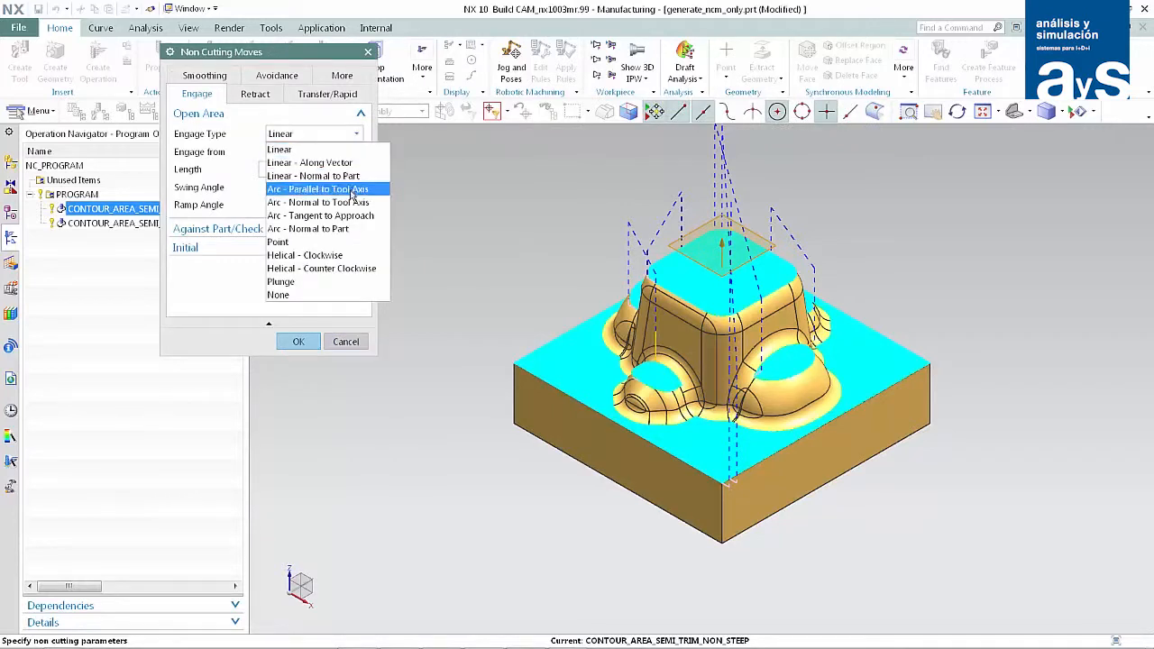
left_click(342, 229)
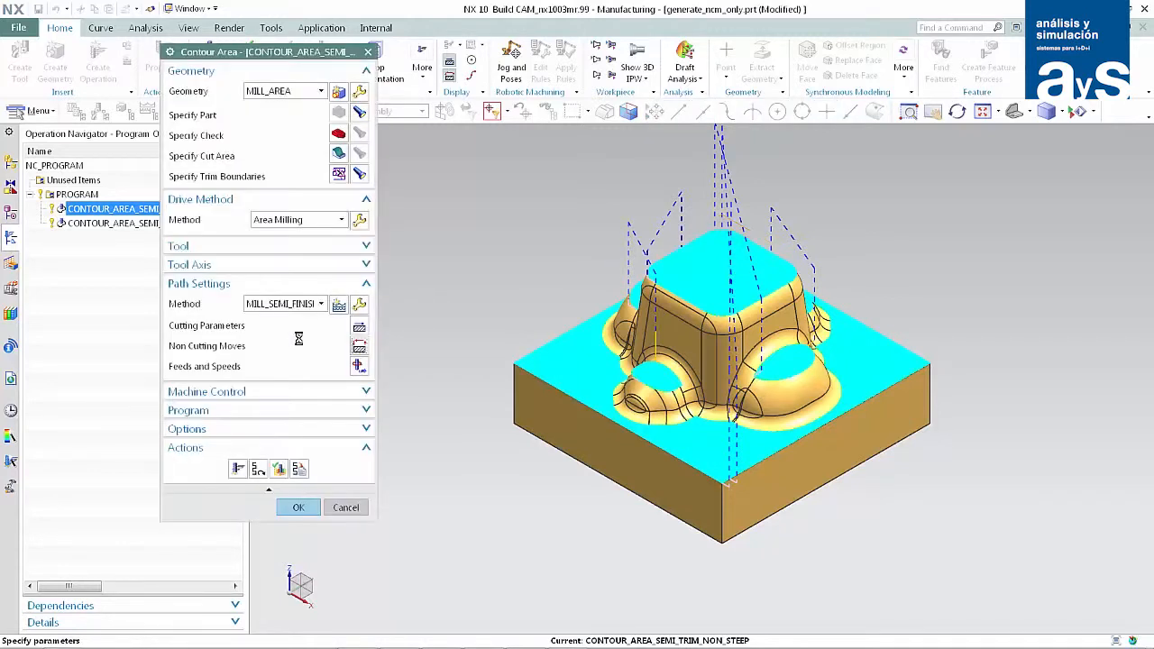
left_click(244, 468)
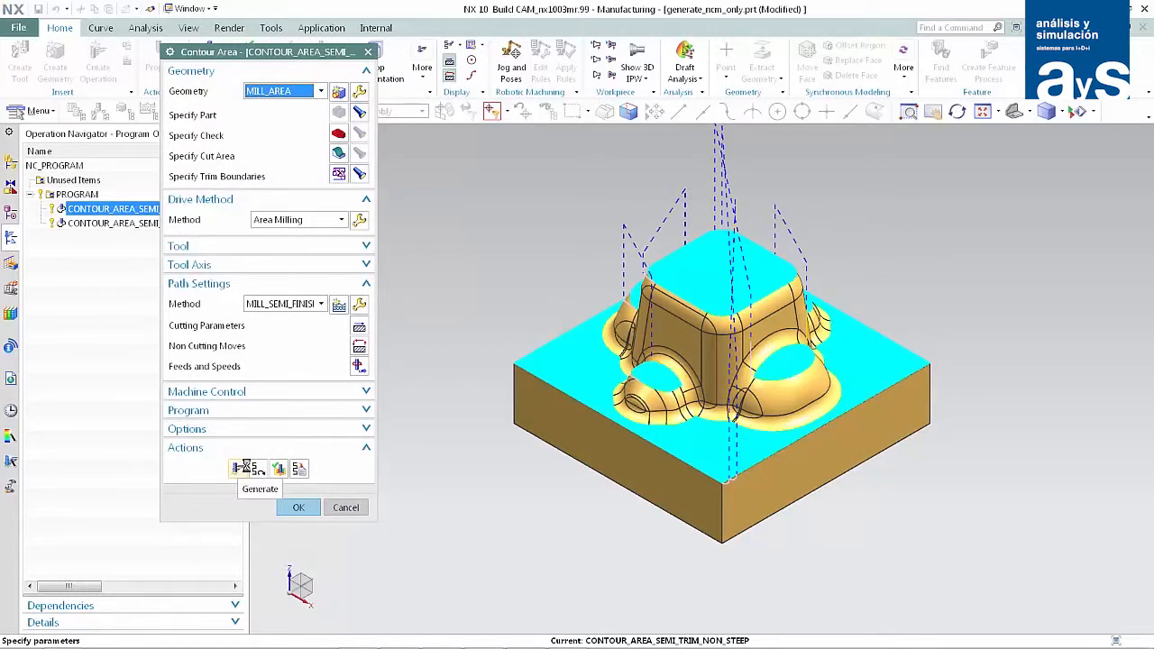
left_click(298, 507)
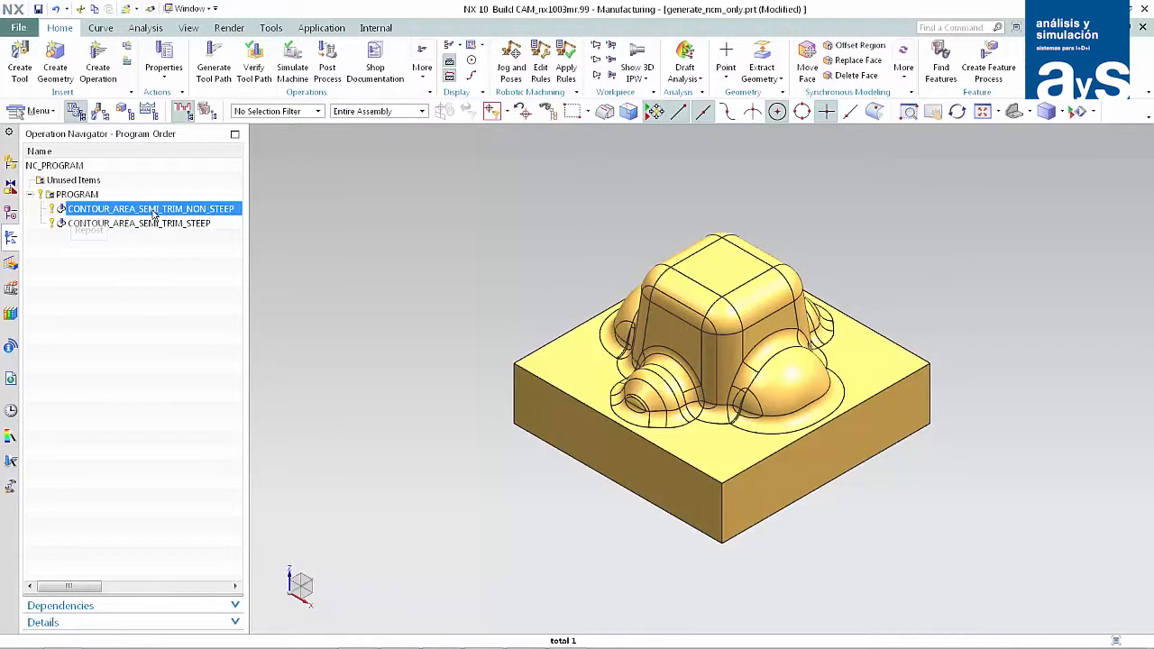
Set the open-area engage type of CONTOUR_AREA_SEMI_TRIM_NON_STEEP to Linear and accept the operation without generating the tool path.
double_click(153, 213)
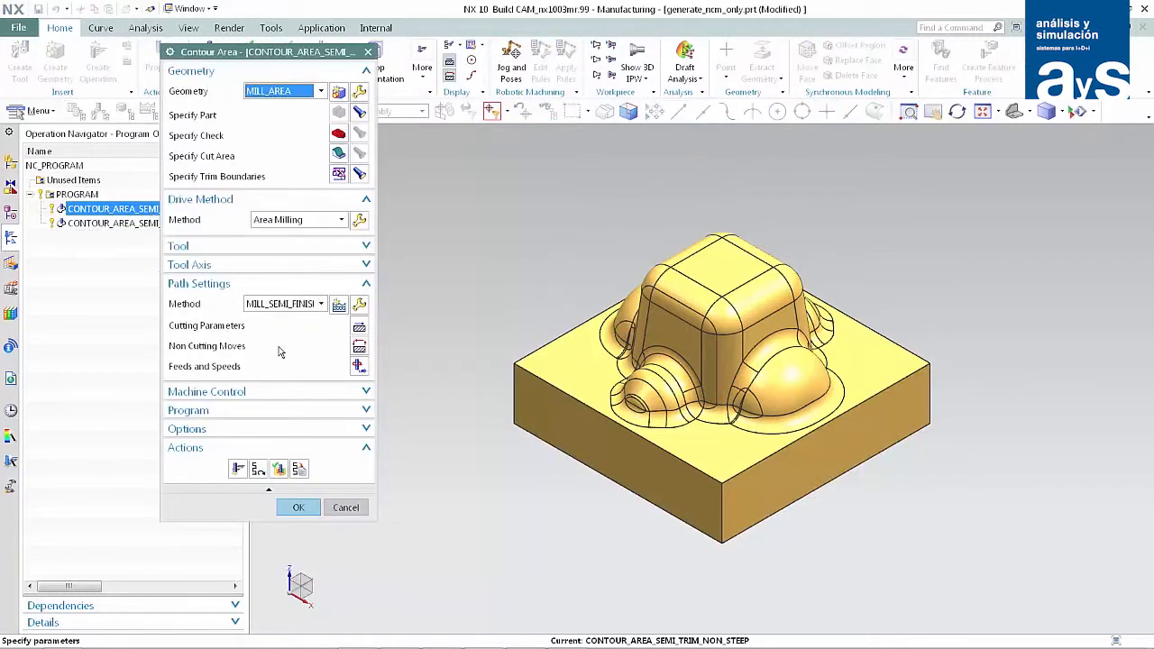
left_click(354, 346)
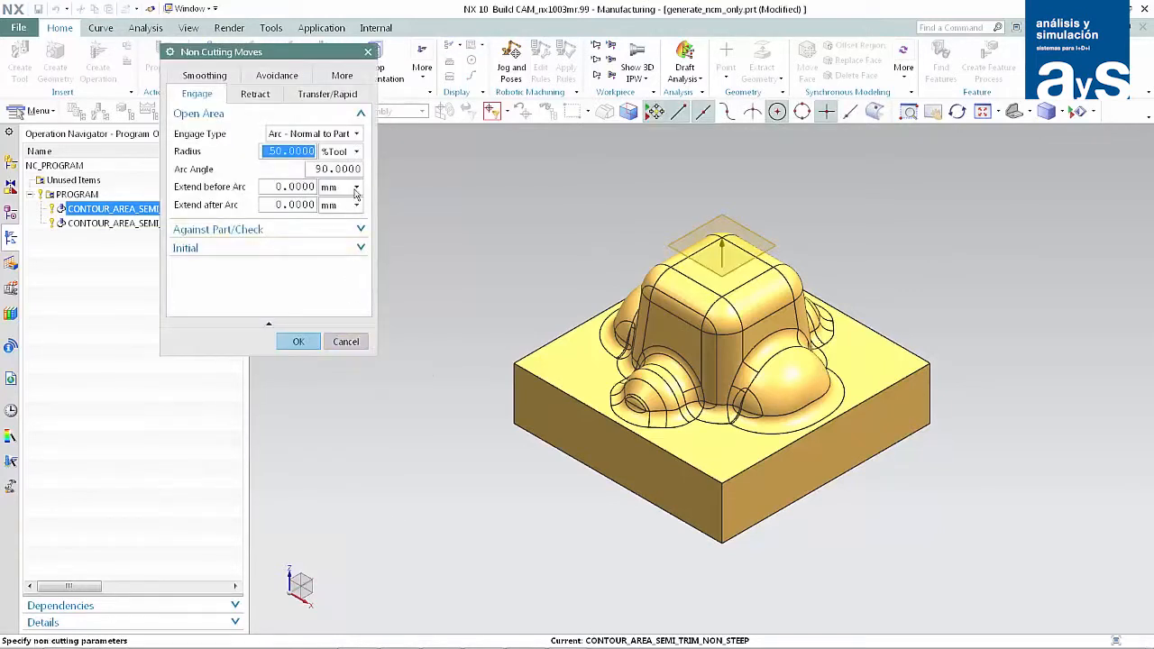
left_click(356, 134)
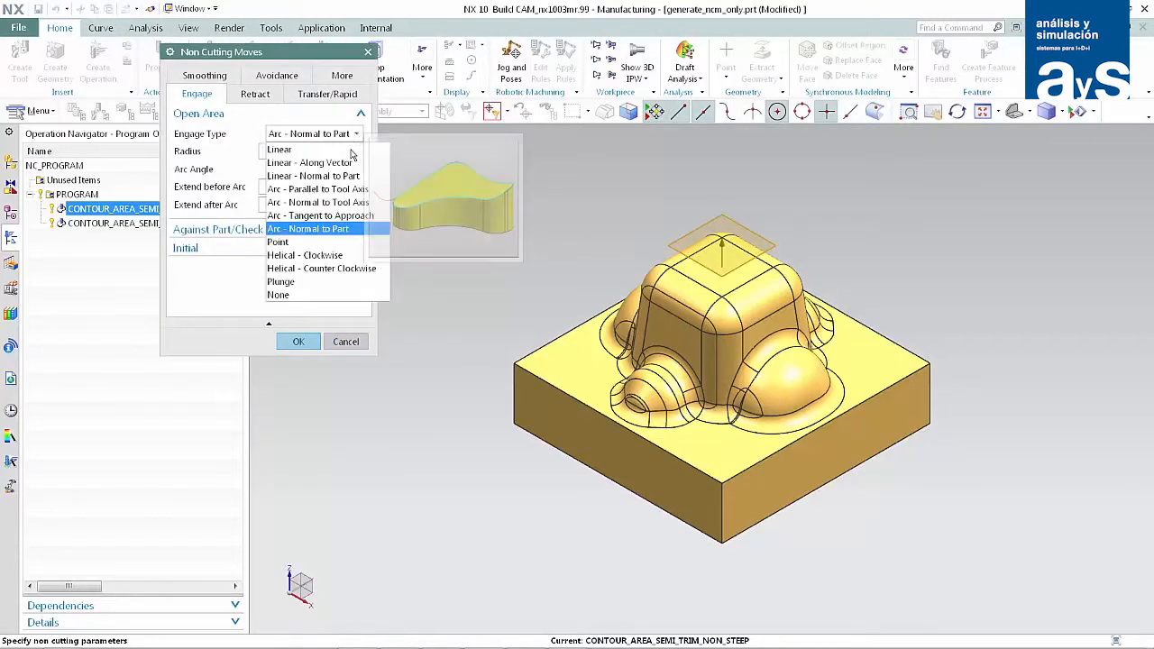
left_click(350, 151)
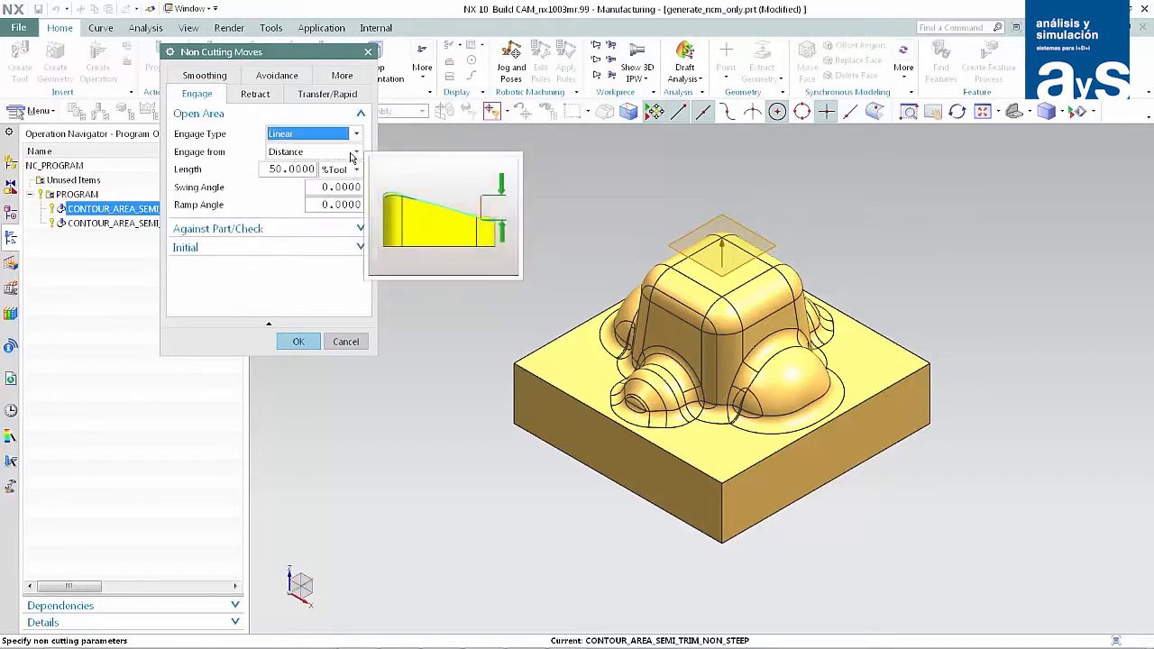
left_click(300, 343)
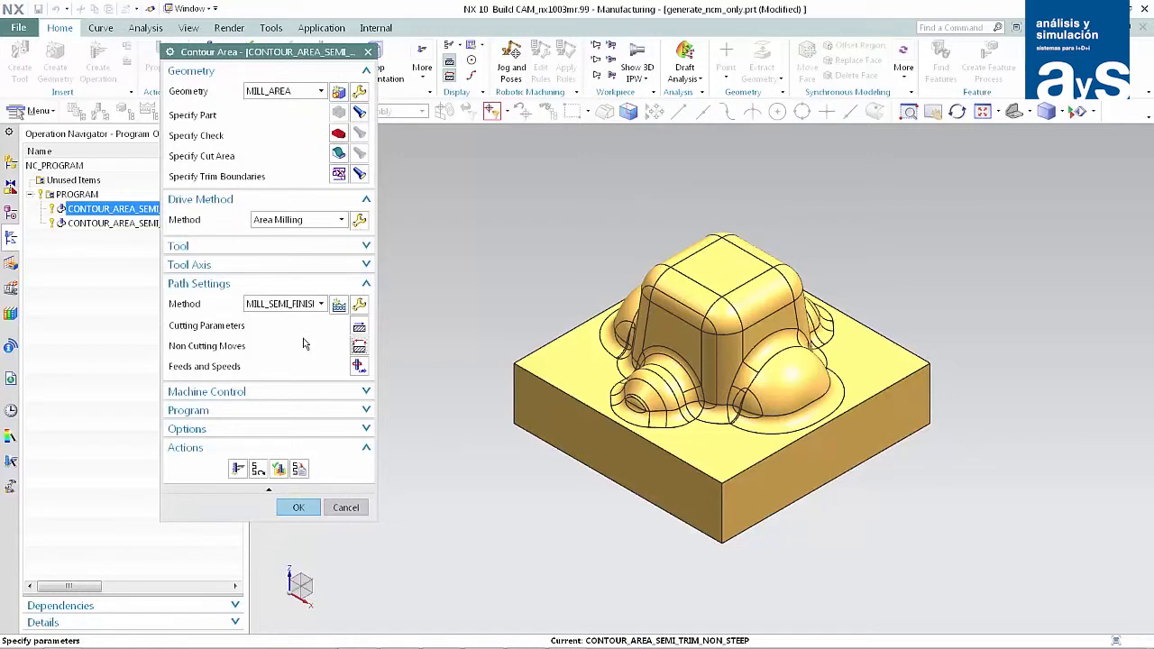
left_click(300, 510)
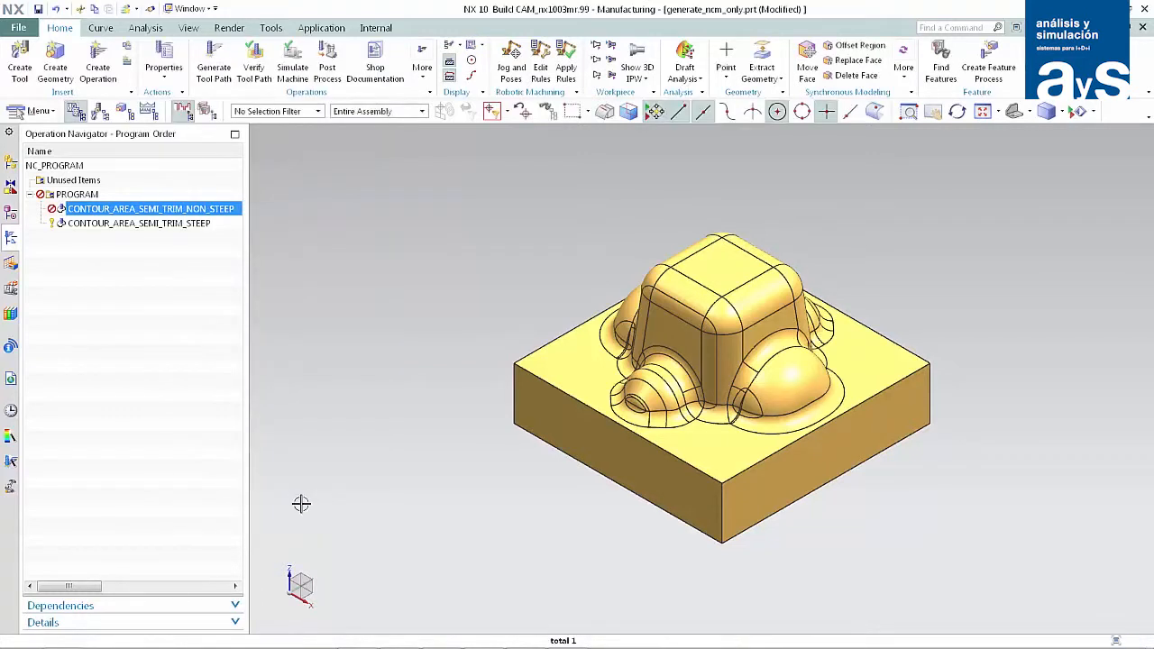
Set the clearance plane distance of CONTOUR_AREA_SEMI_TRIM_STEEP to 25 mm in its non-cutting moves and accept the operation without generating the tool path.
double_click(176, 224)
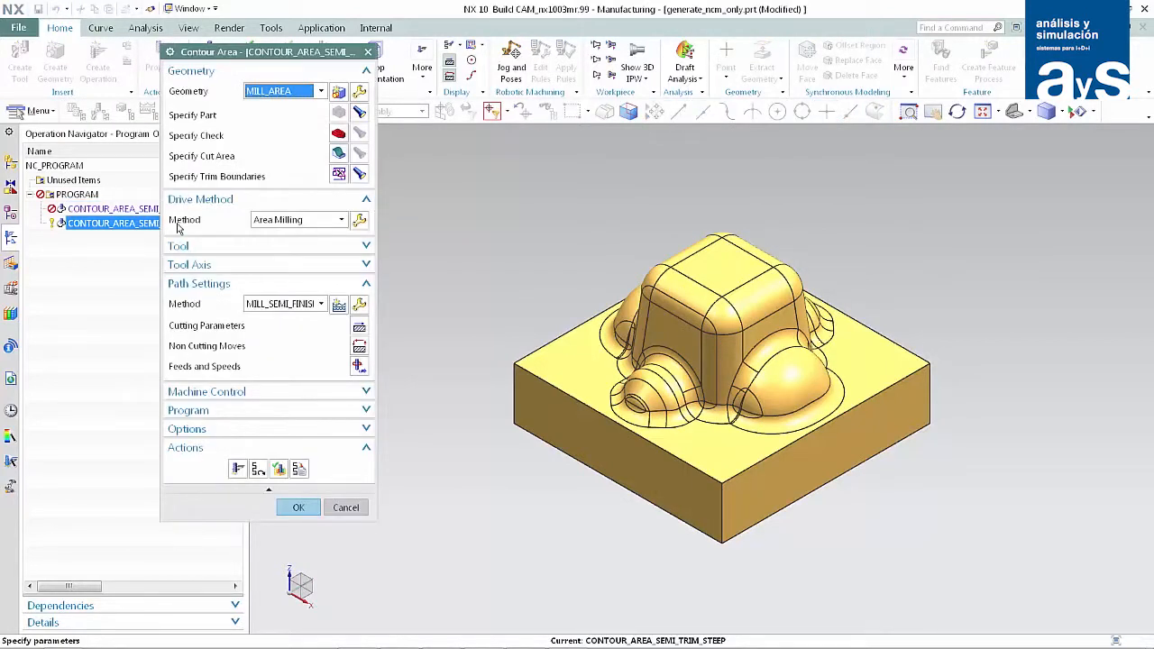
left_click(359, 347)
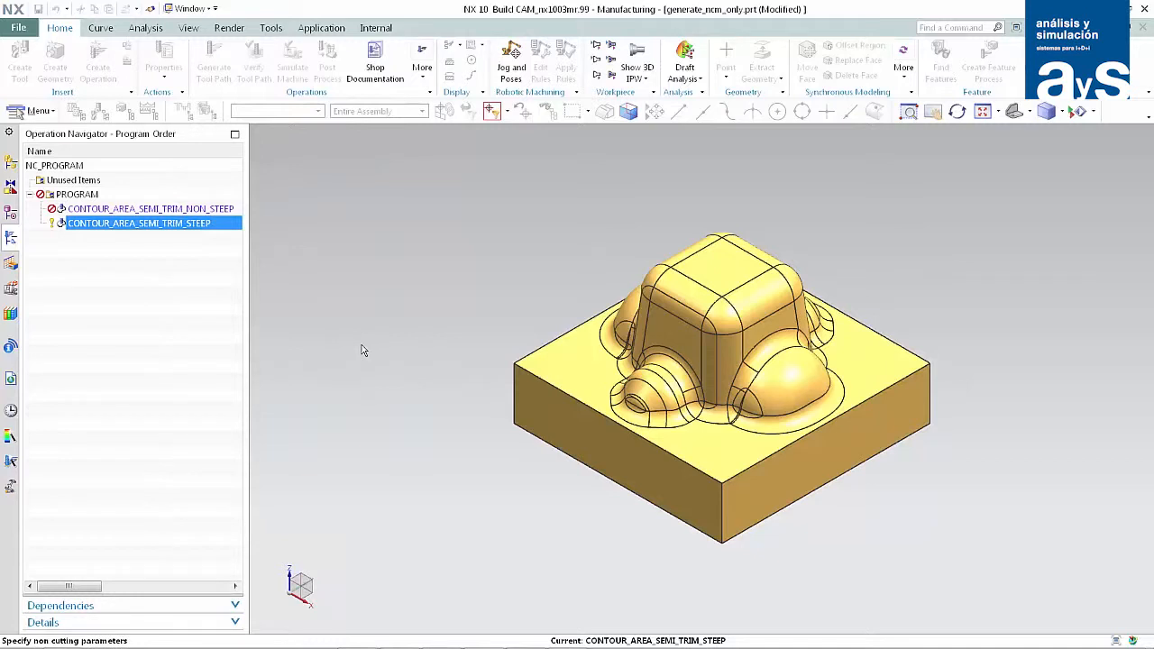
key("BackSpace")
type("5")
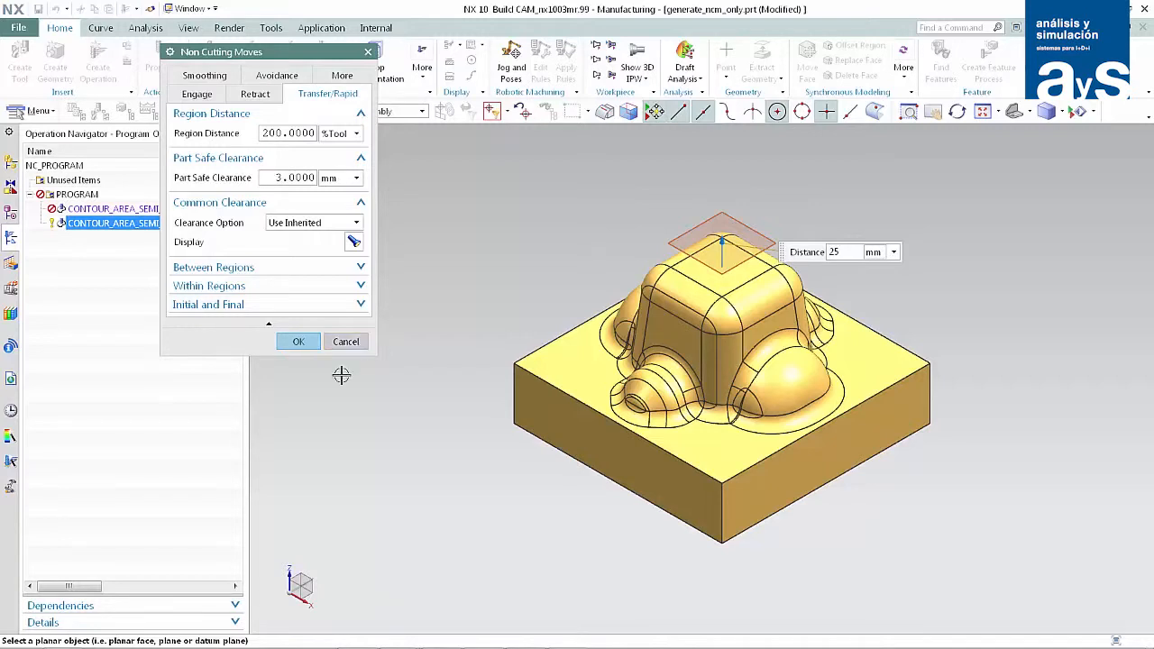
left_click(313, 345)
left_click(312, 346)
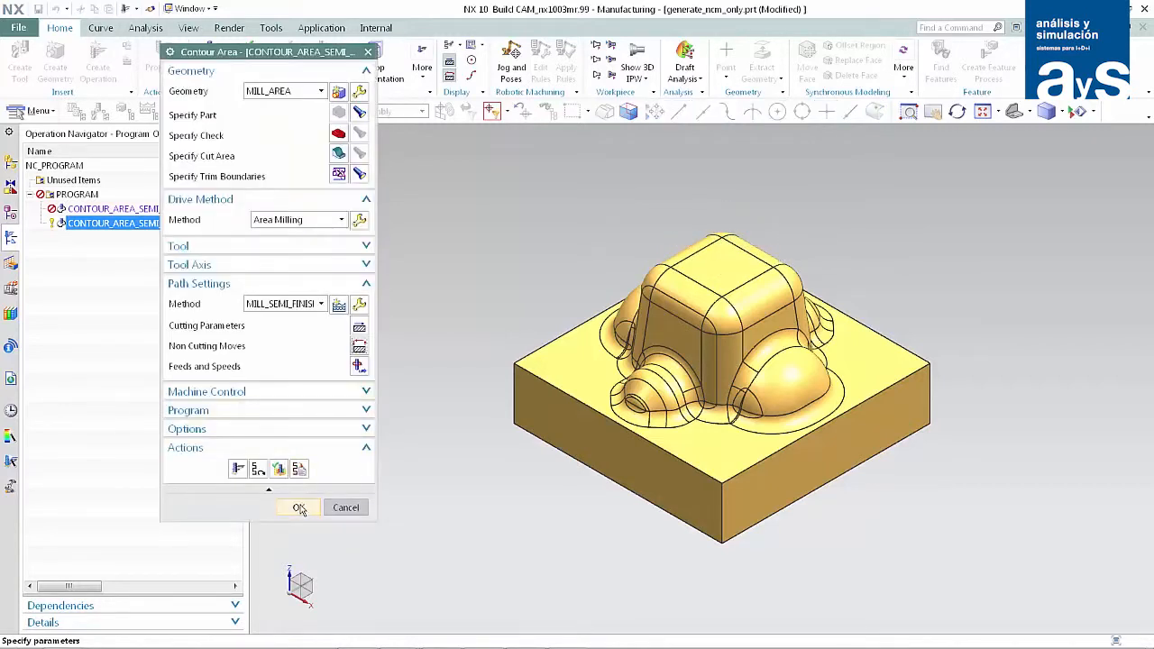
left_click(300, 508)
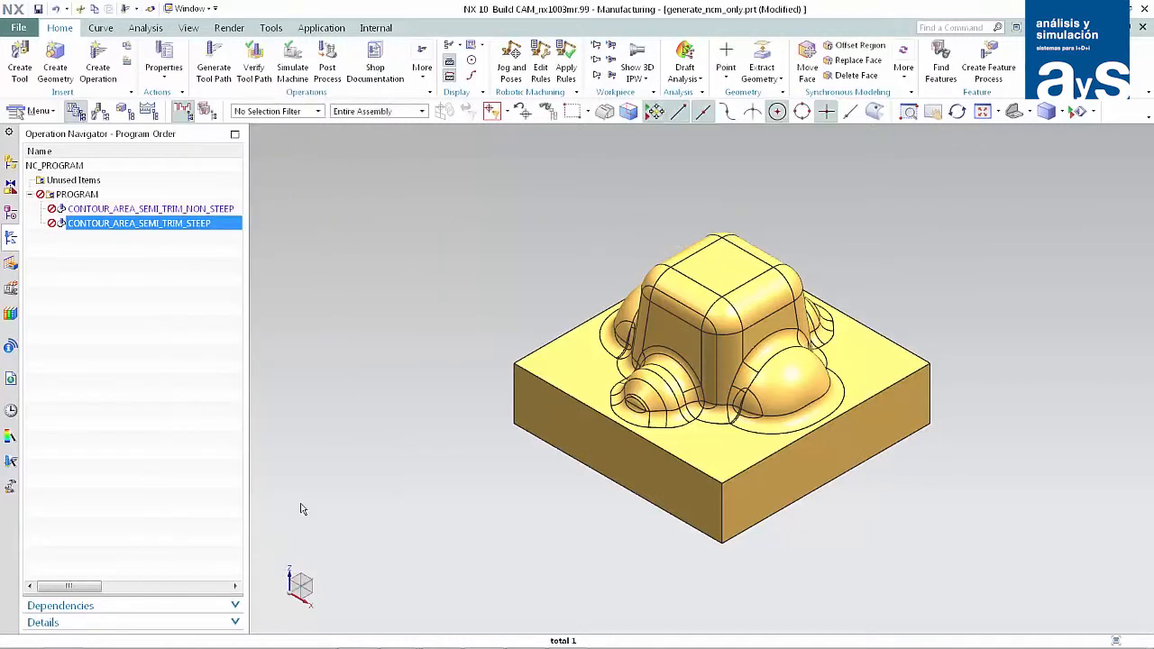
Generate the tool paths of both operations in the PROGRAM group and accept each path.
left_click(93, 197)
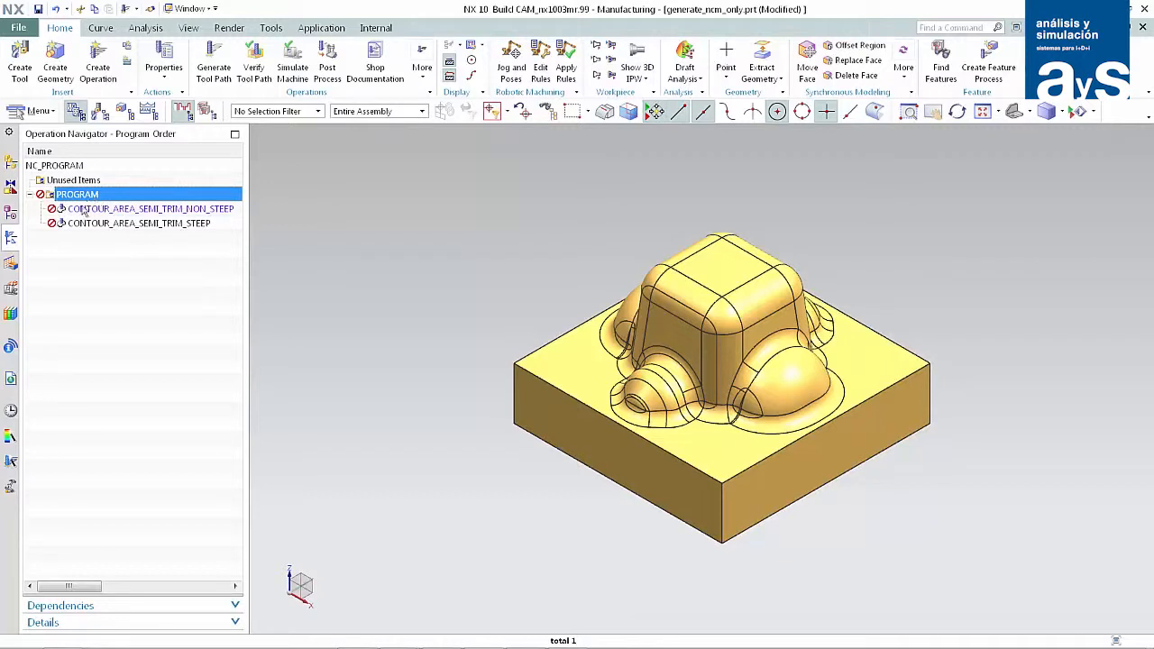
left_click(214, 56)
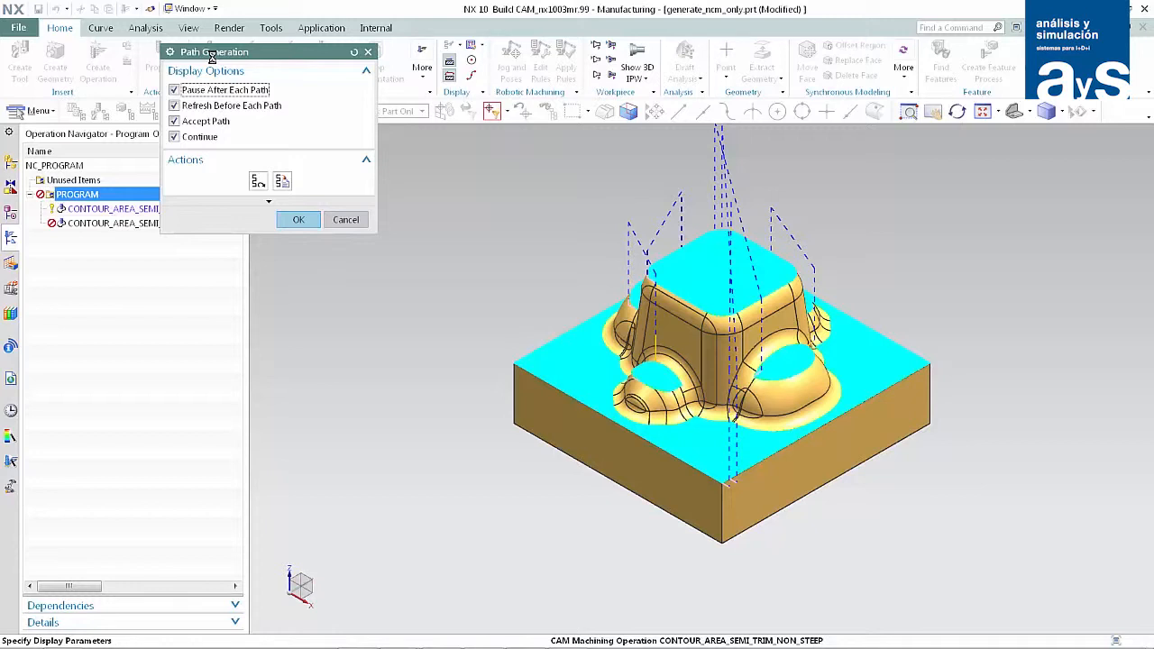
left_click(299, 219)
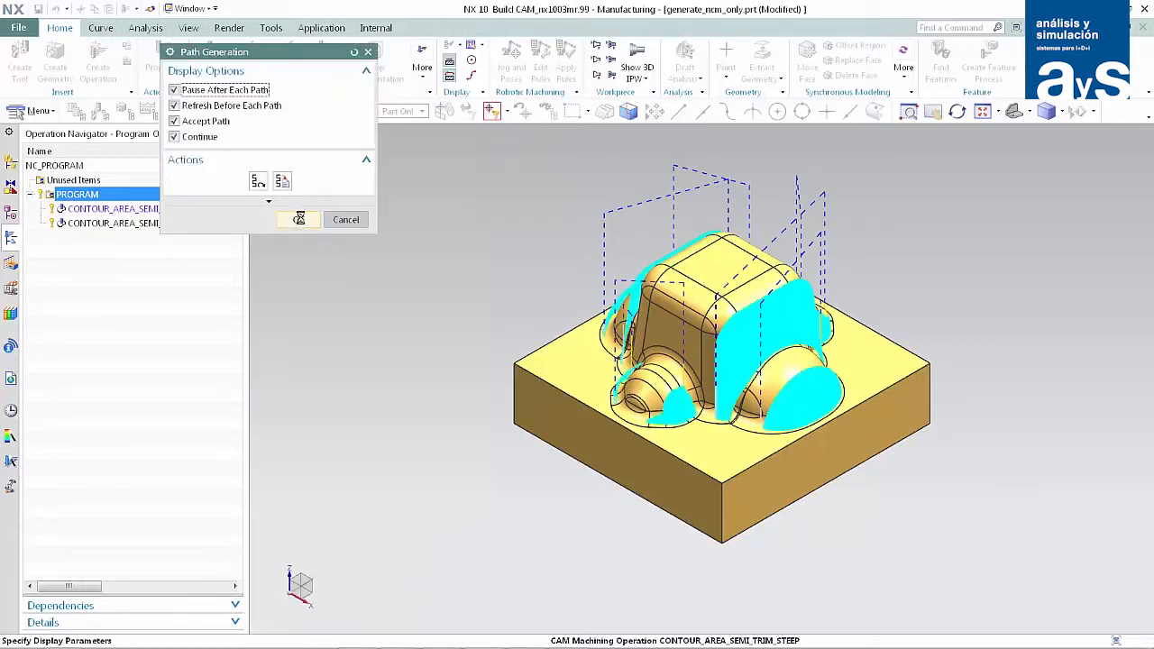
left_click(299, 220)
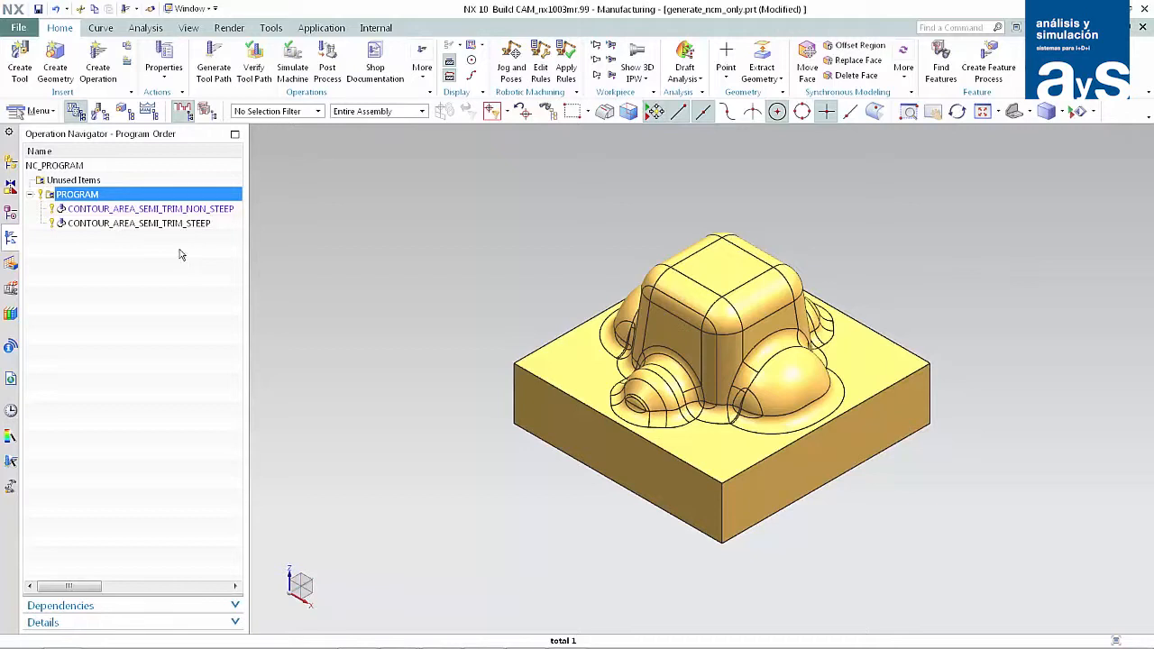
Set the steep operation's clearance plane distance to 30 mm and accept the operation without generating the tool path.
double_click(131, 223)
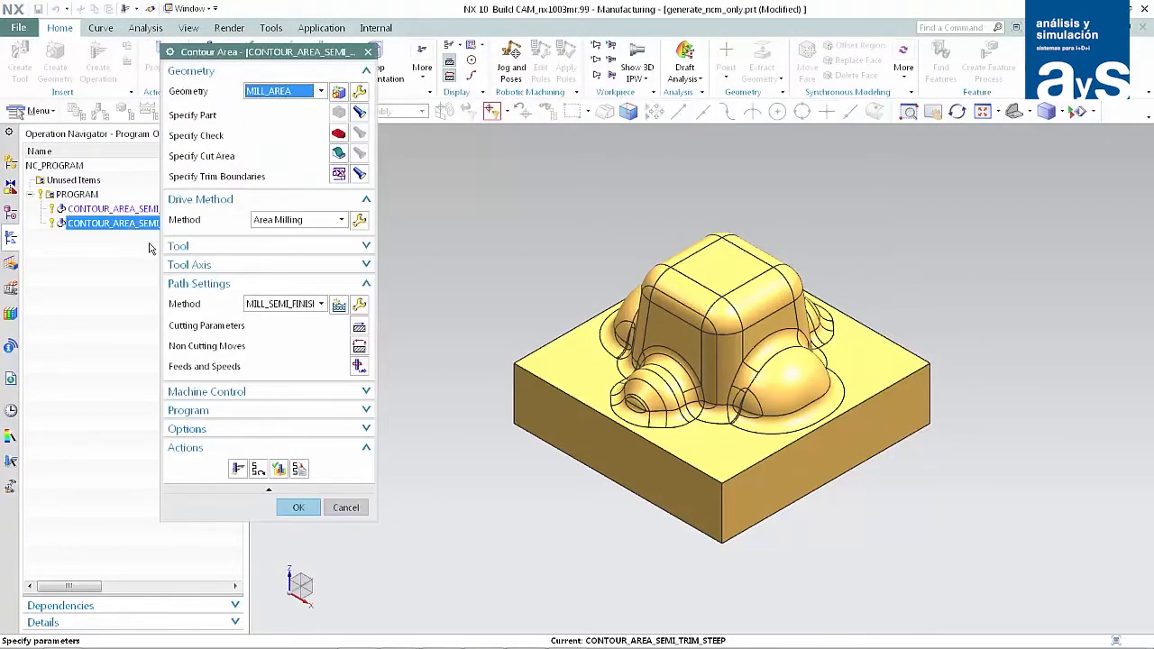
left_click(359, 347)
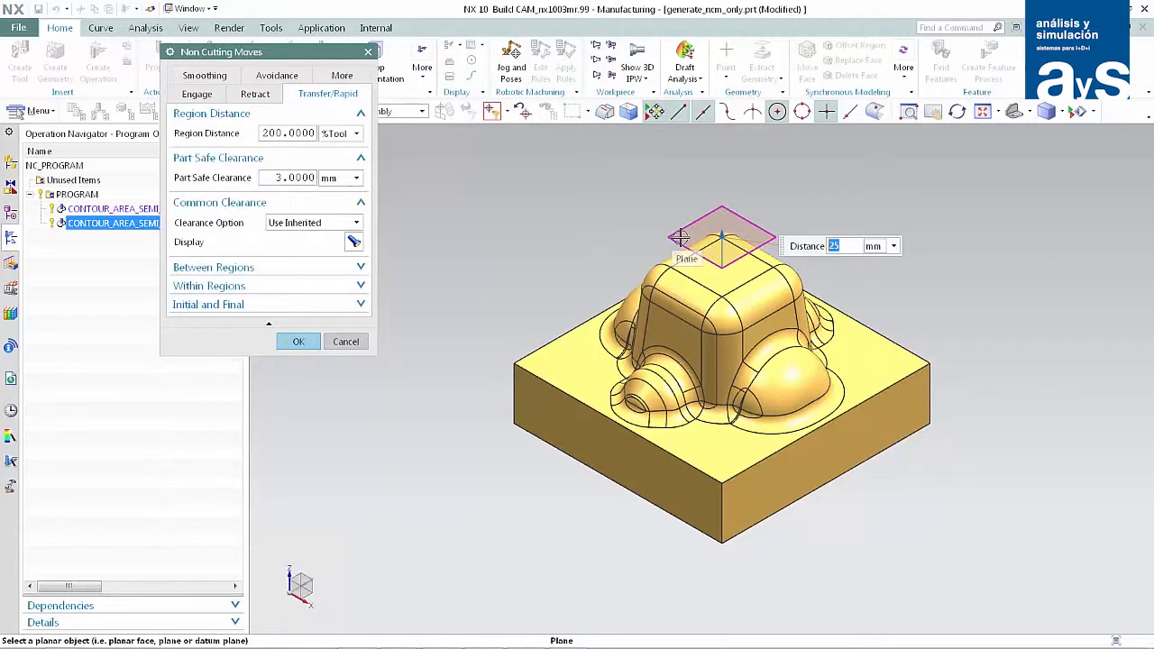
type("30")
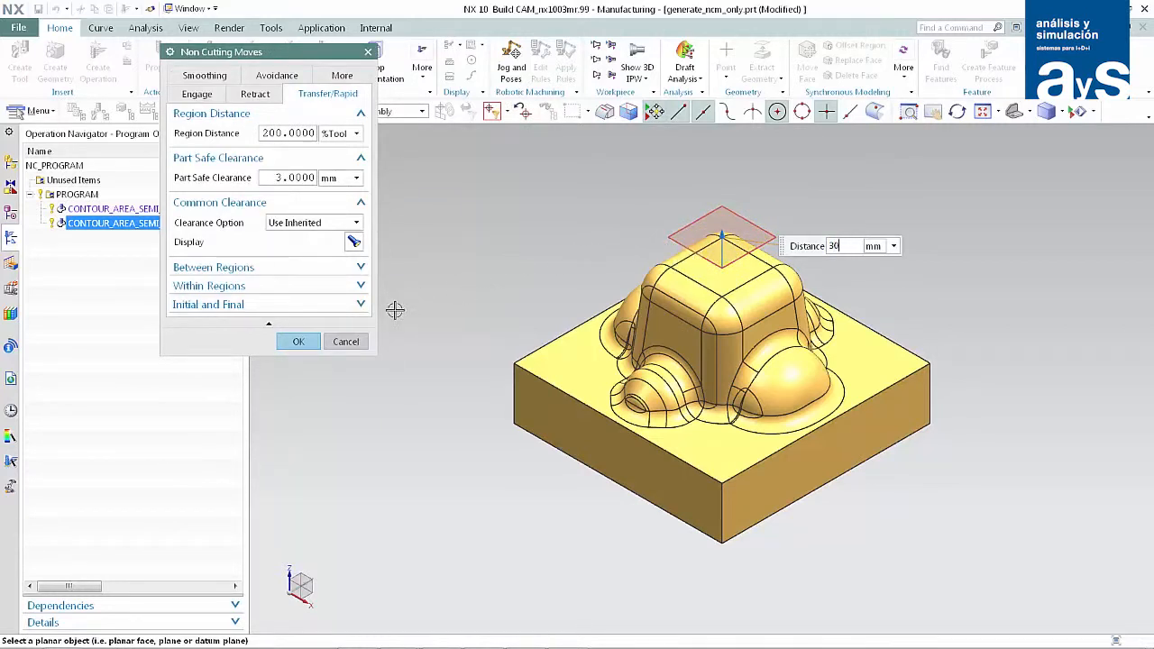
left_click(298, 342)
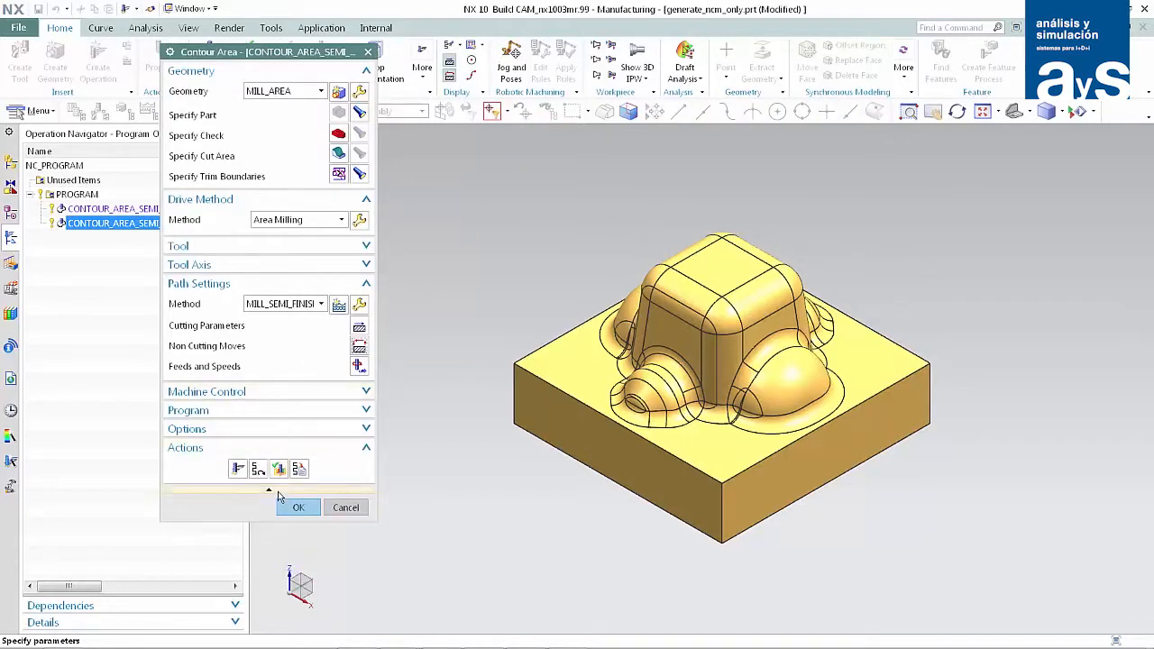
left_click(292, 509)
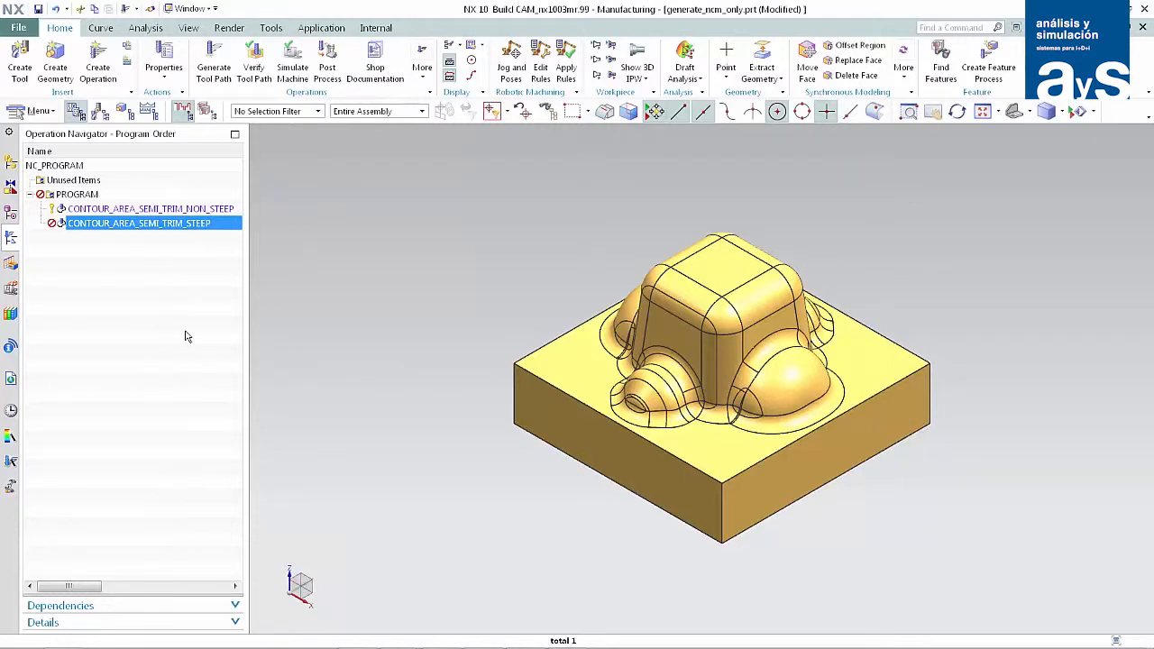
Regenerate the whole PROGRAM group with the steep operation's changed clearance plane and accept the path generation for each operation.
left_click(90, 196)
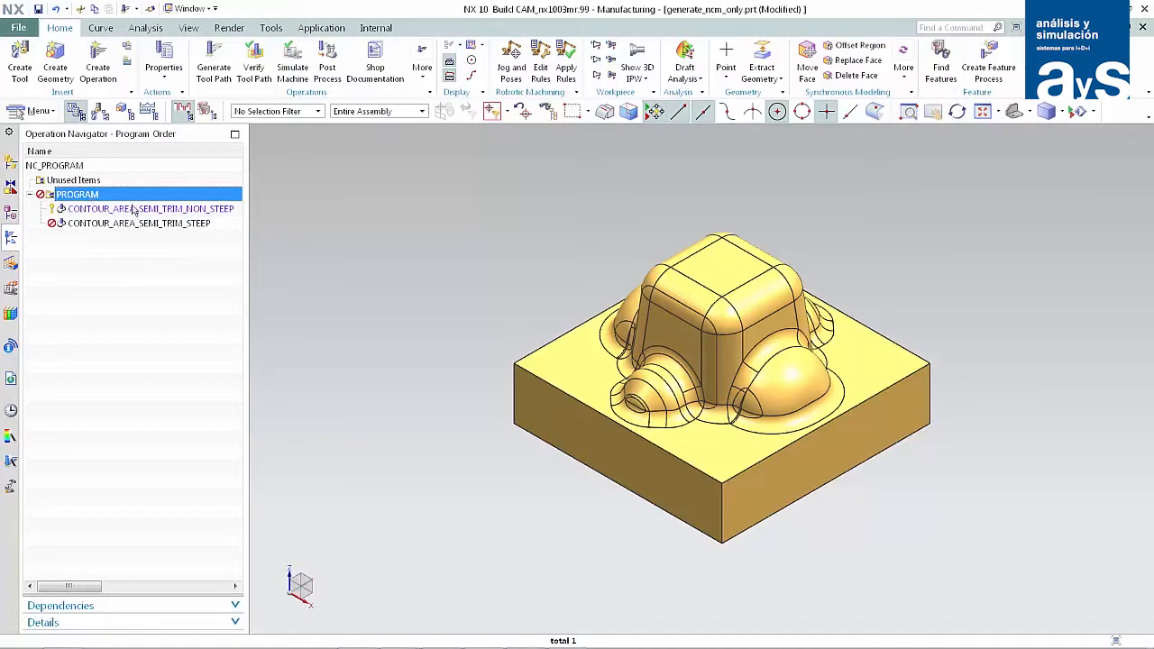
left_click(226, 67)
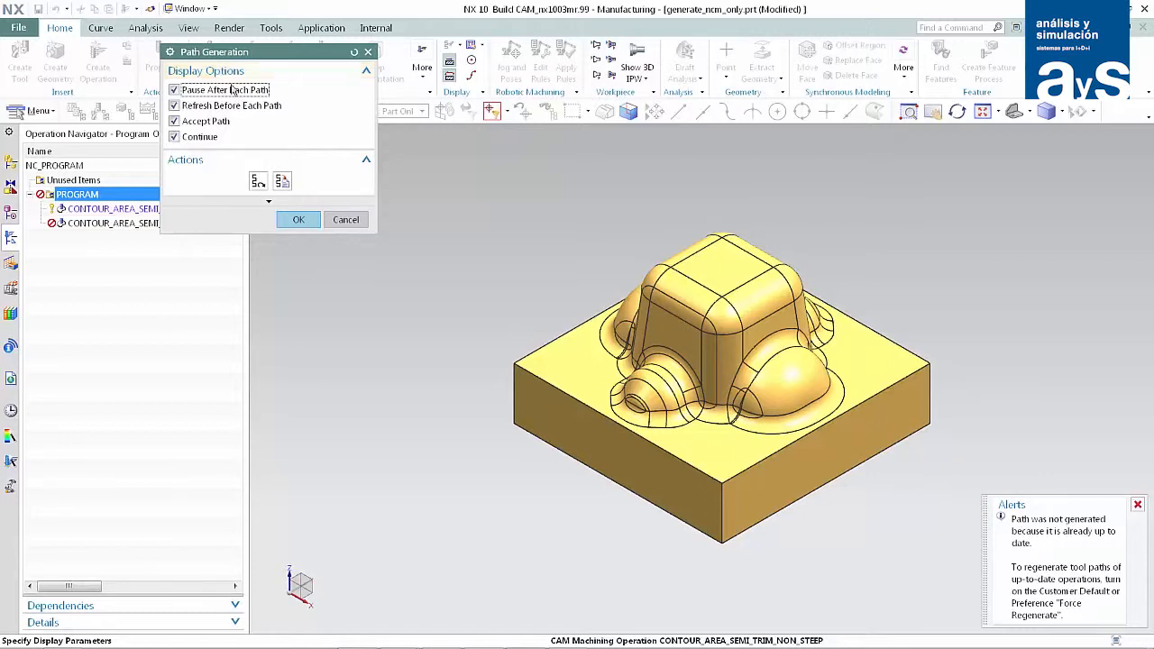
left_click(300, 221)
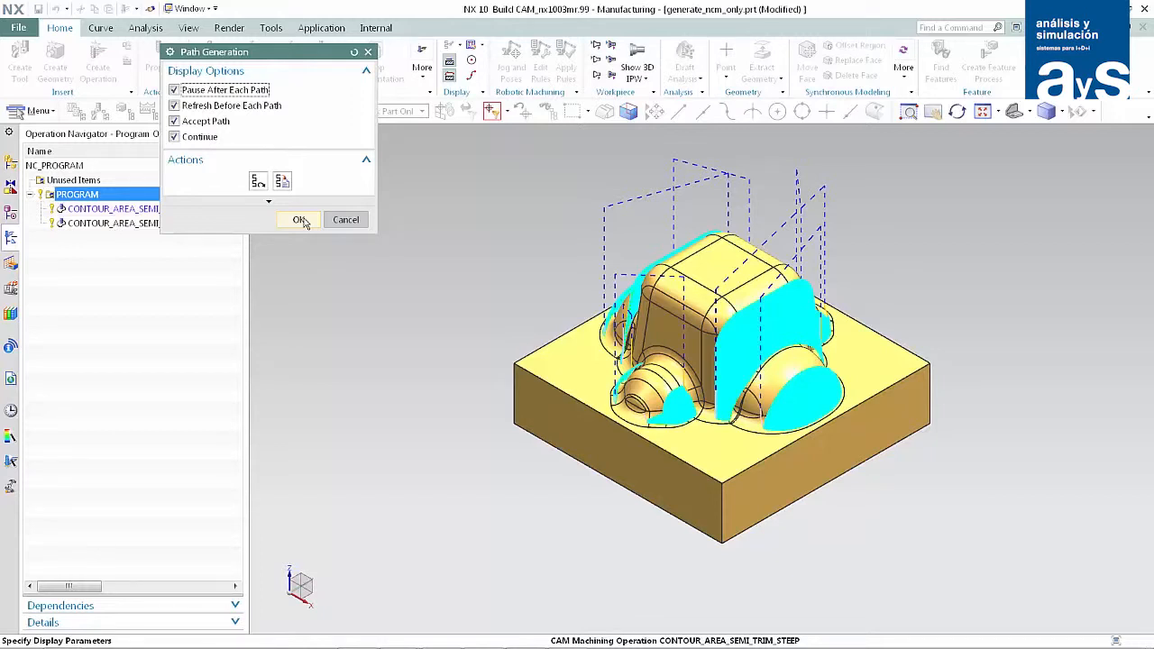
left_click(300, 220)
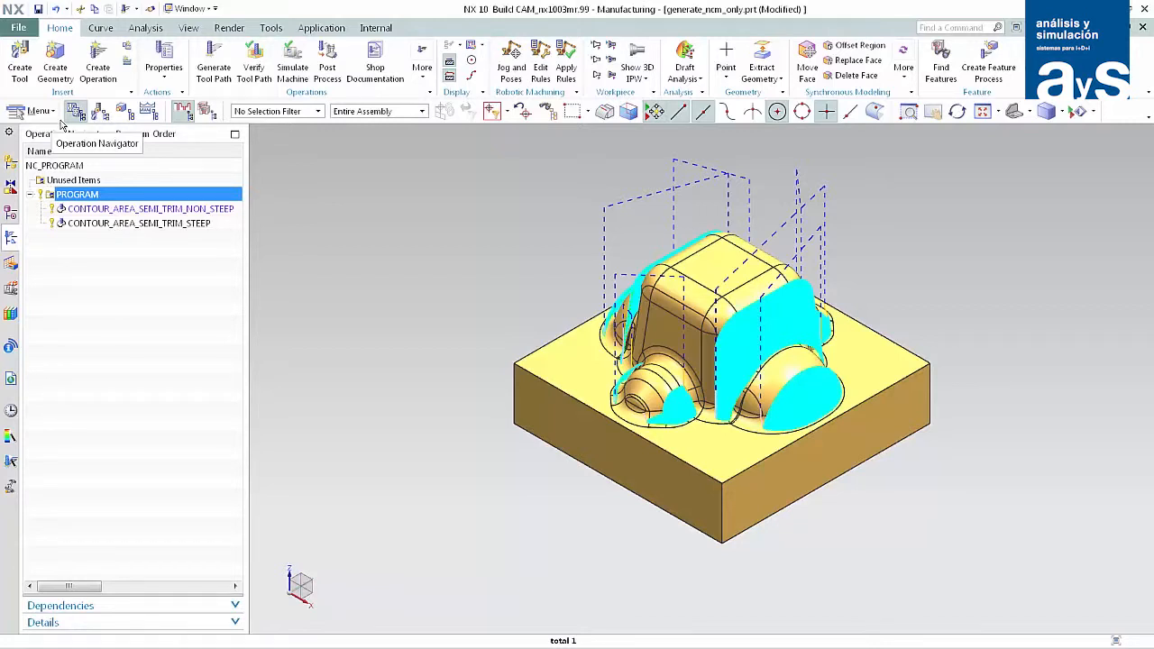
Review the tool path generation options for manufacturing operations in the Customer Defaults and close them without changes.
left_click(33, 31)
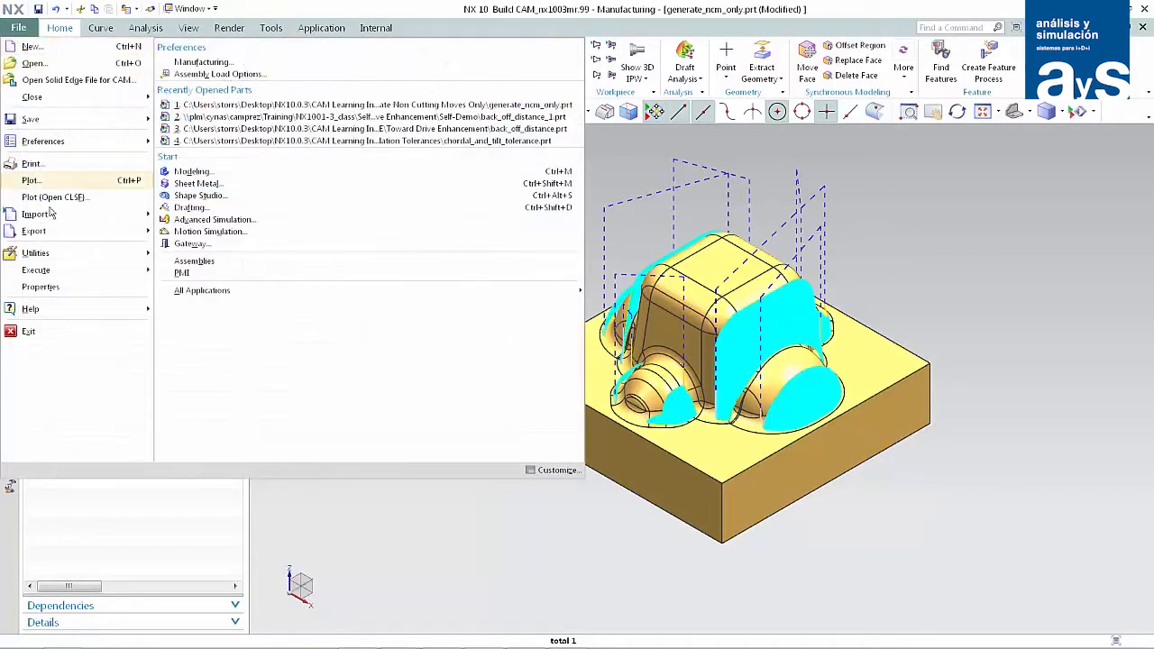
mouse_move(54, 257)
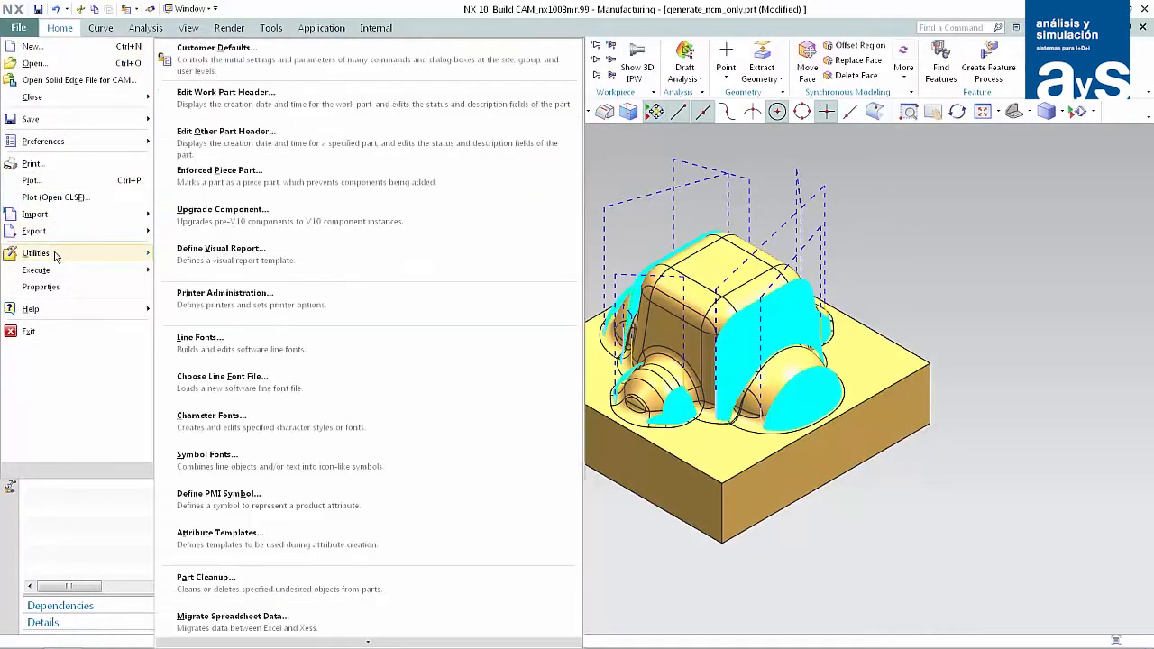
left_click(218, 54)
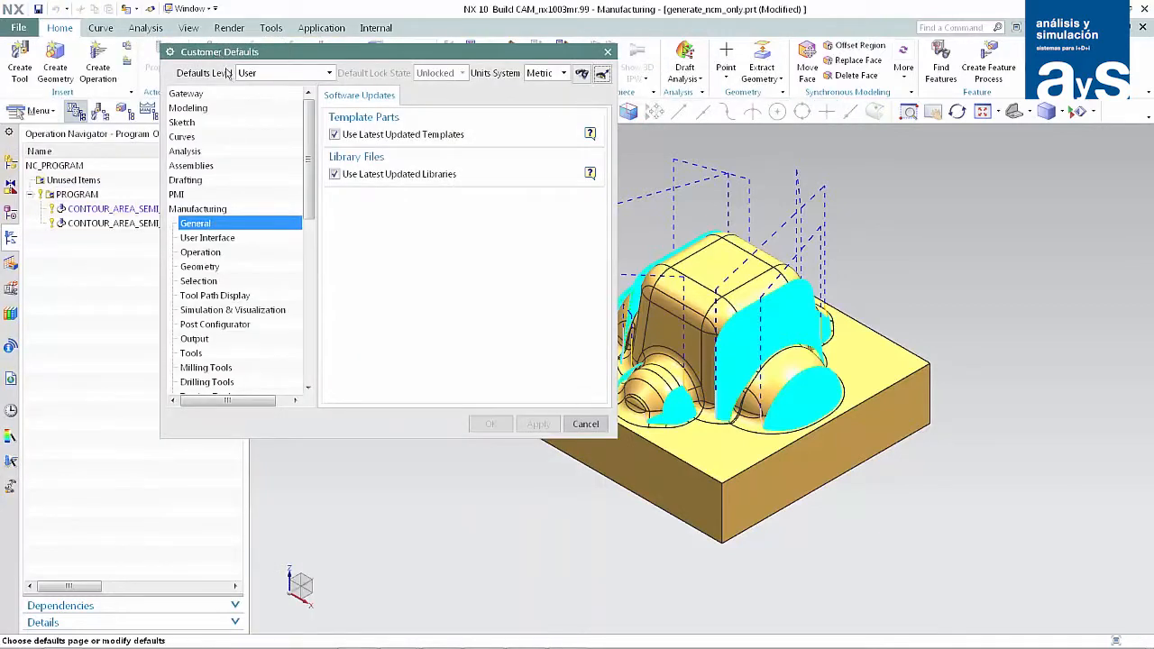
left_click(238, 253)
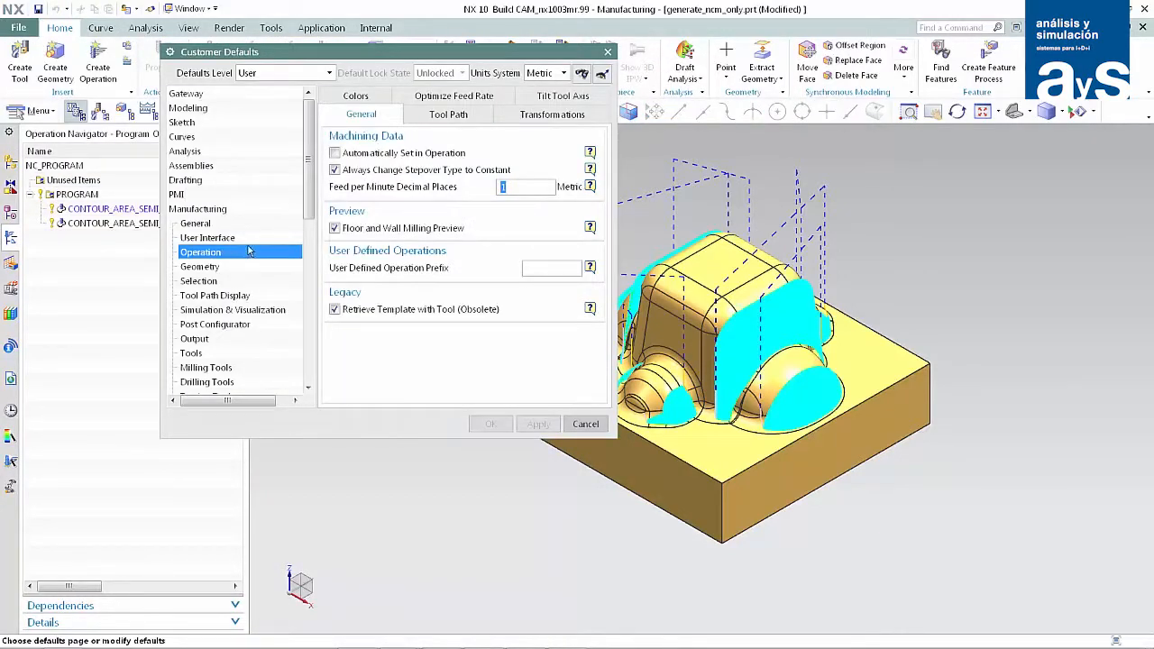
left_click(444, 118)
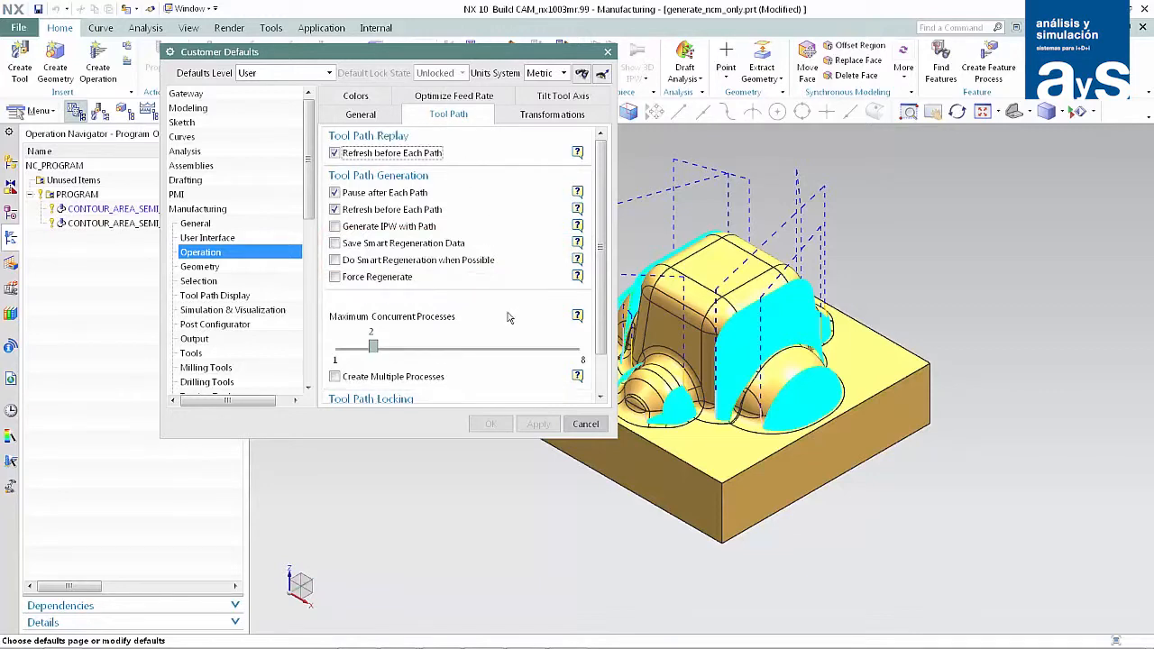
left_click(585, 423)
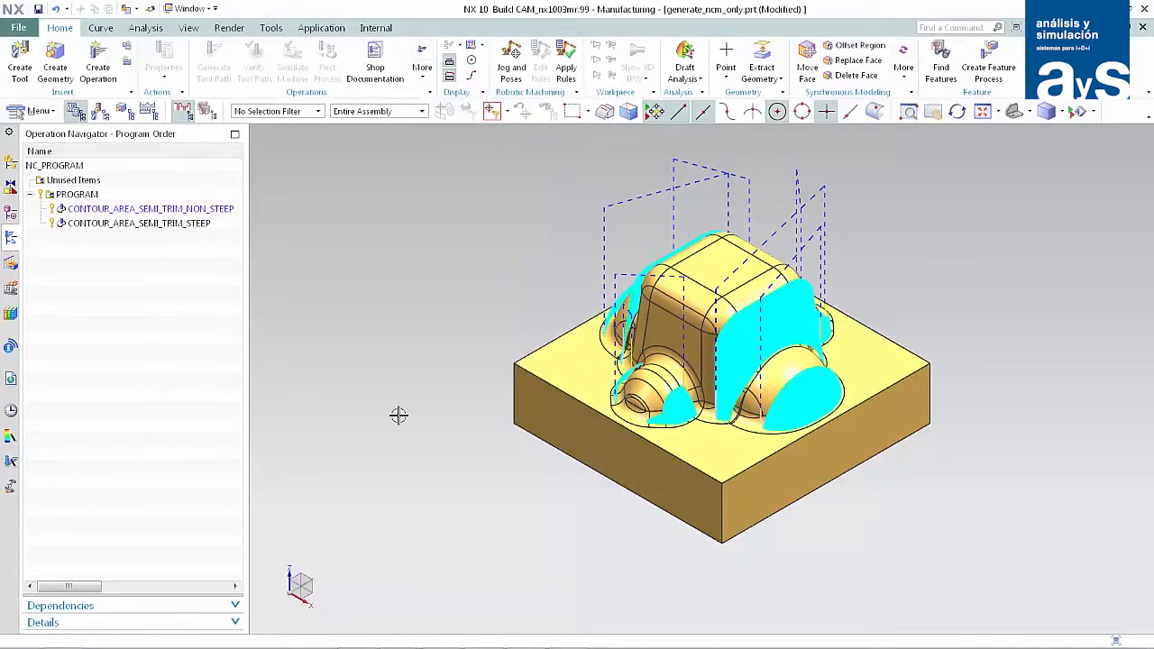